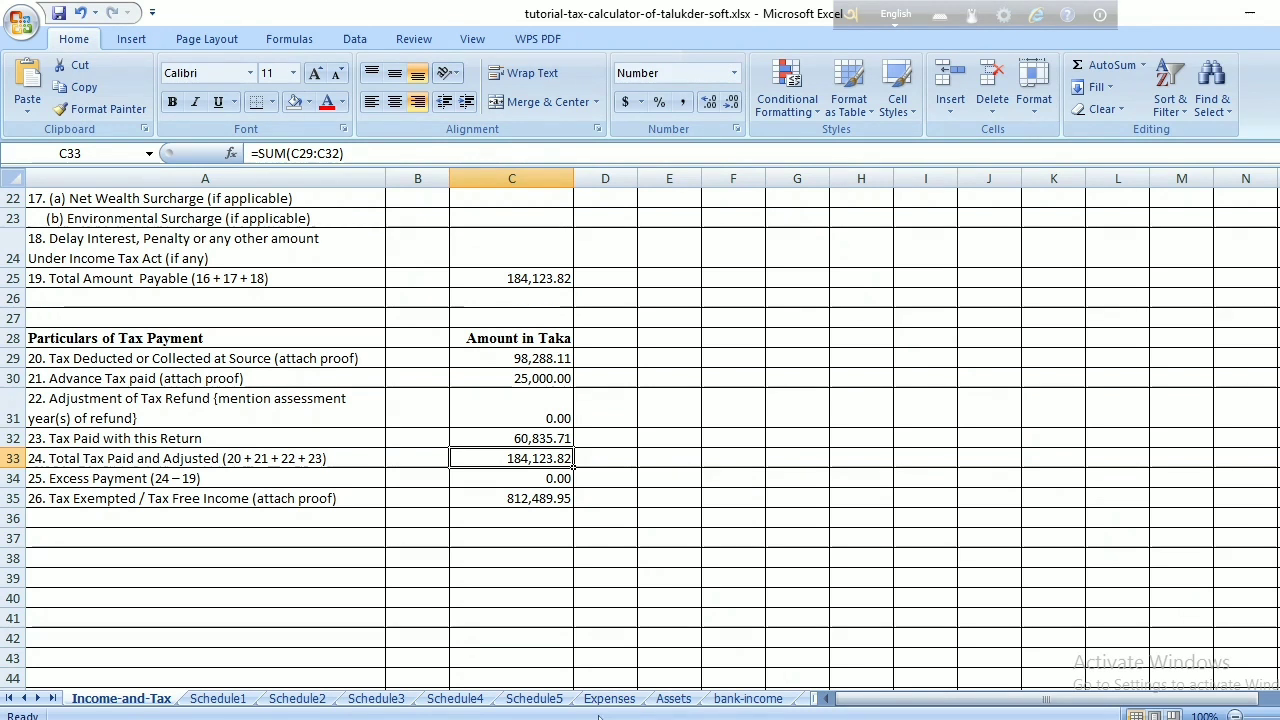
Open the Schedule1 sheet and inspect the formulas behind Allowances and Total salary Received.
left_click(229, 704)
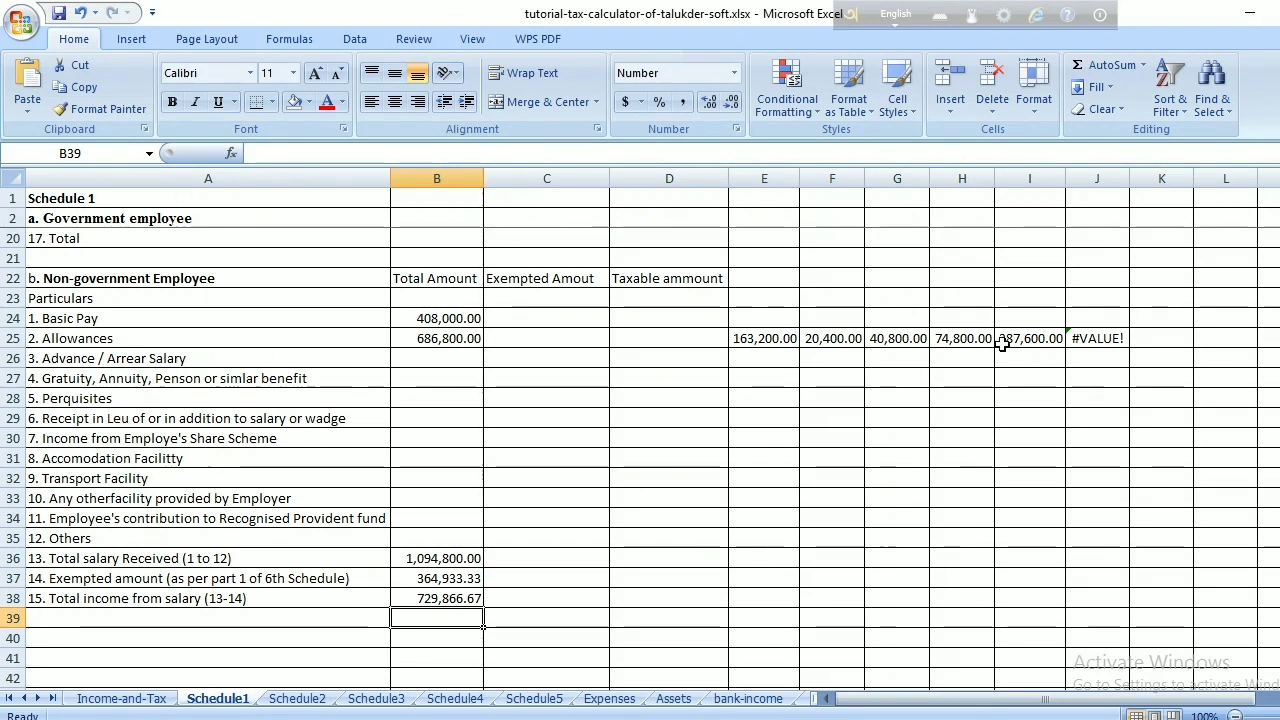
left_click(430, 340)
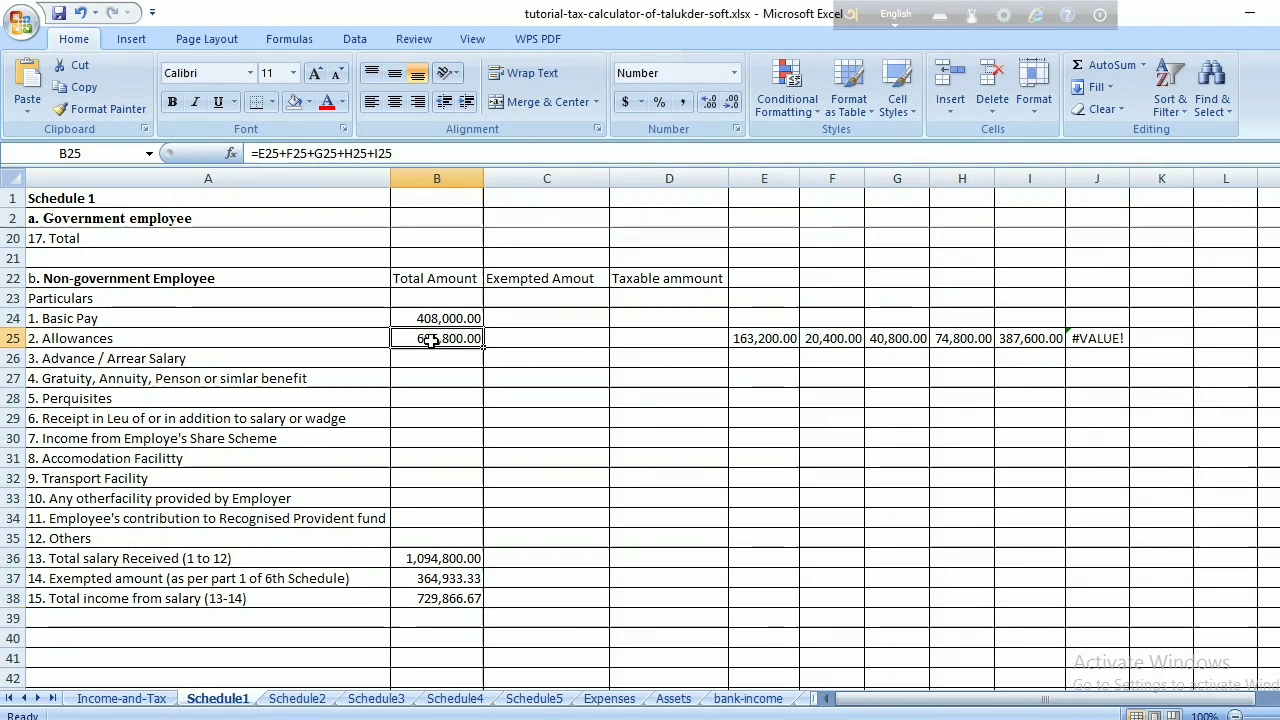
left_click(431, 561)
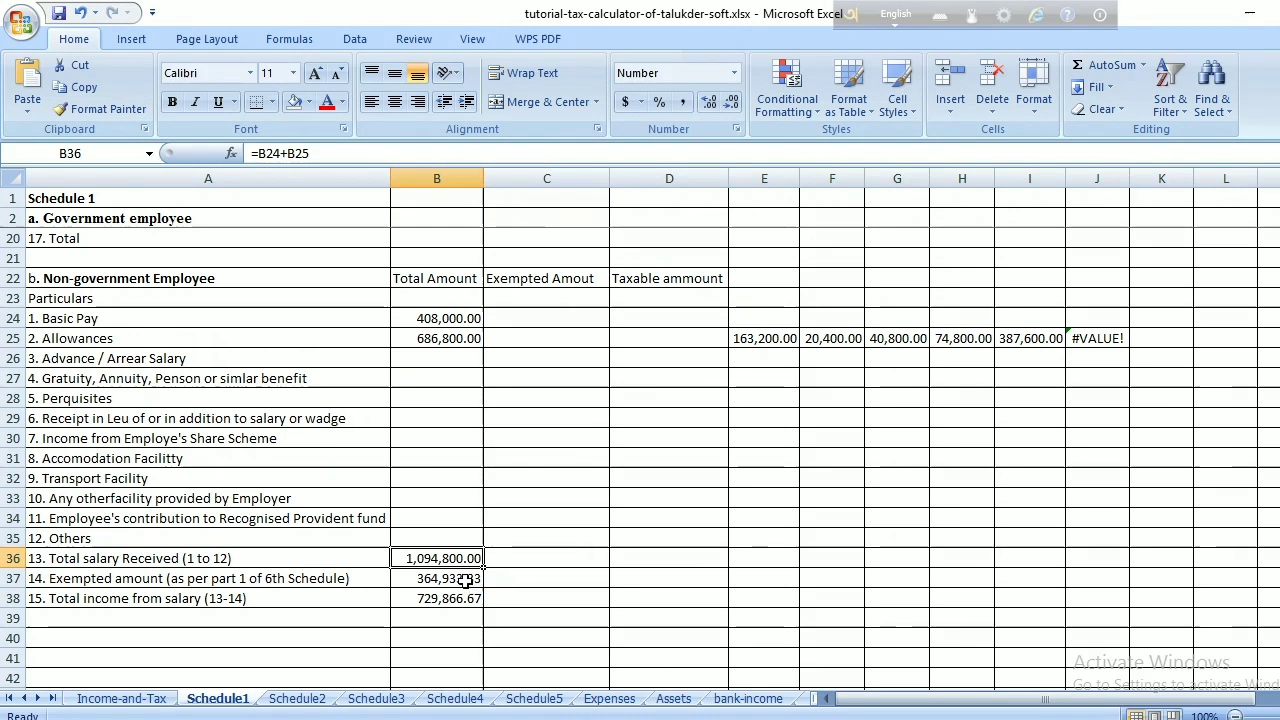
Enter the formula =B36/3 in B37 to calculate the exempted amount as one third of the total salary received.
left_click(466, 580)
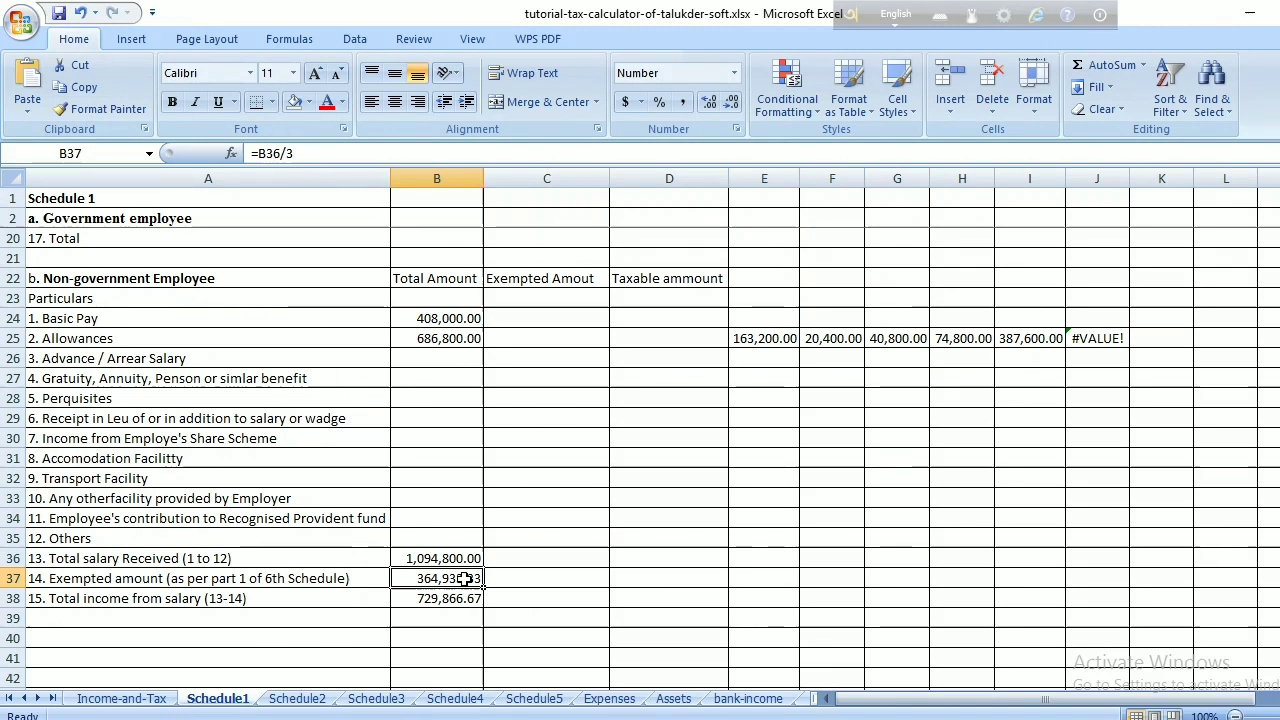
type("=")
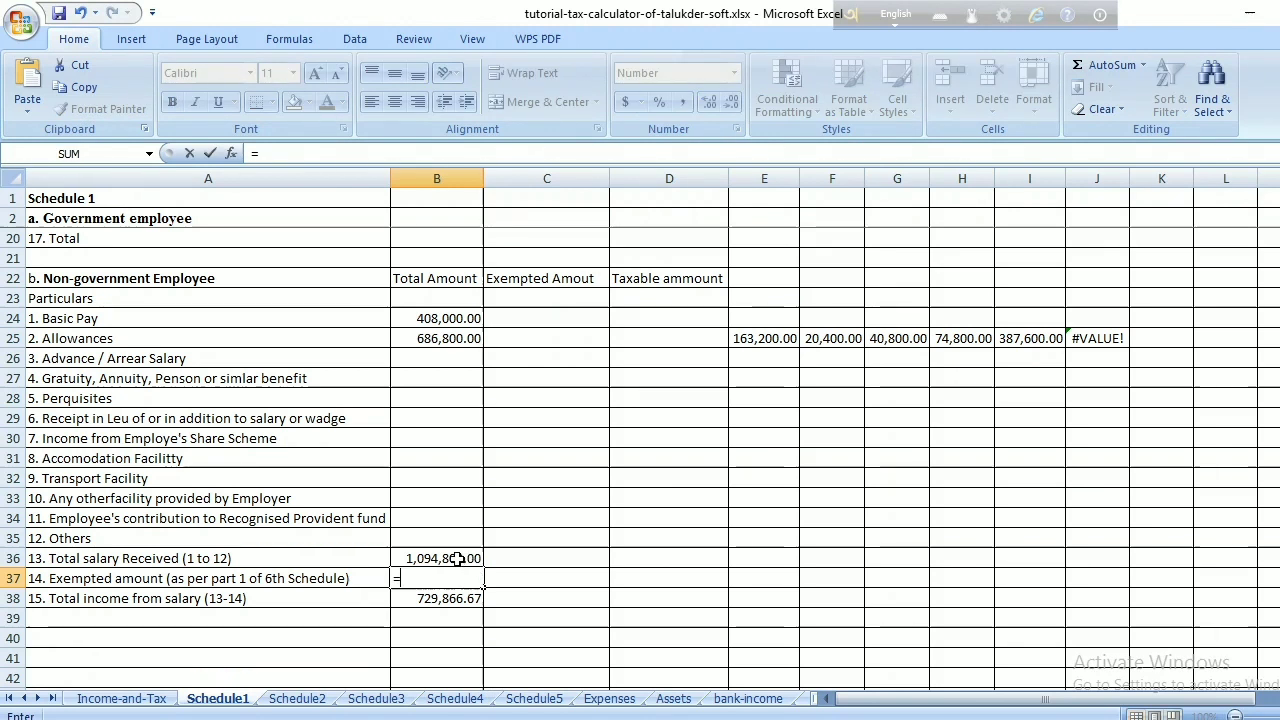
left_click(457, 558)
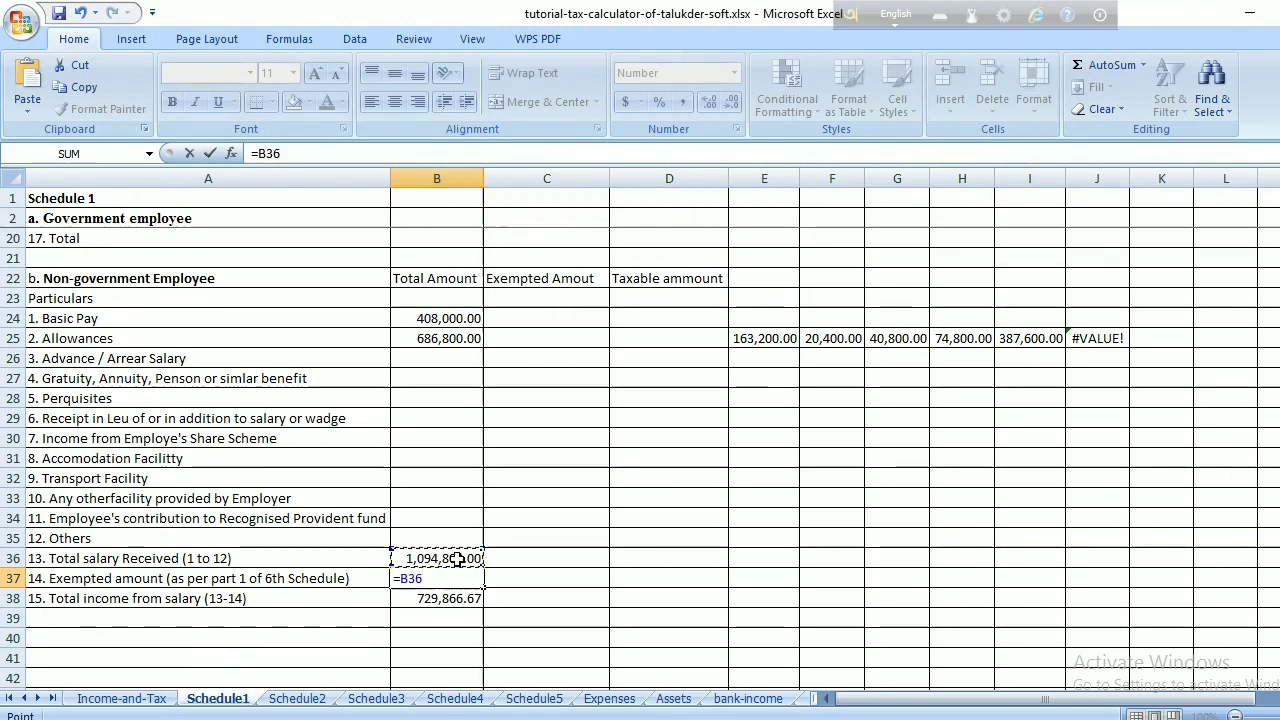
type("/3")
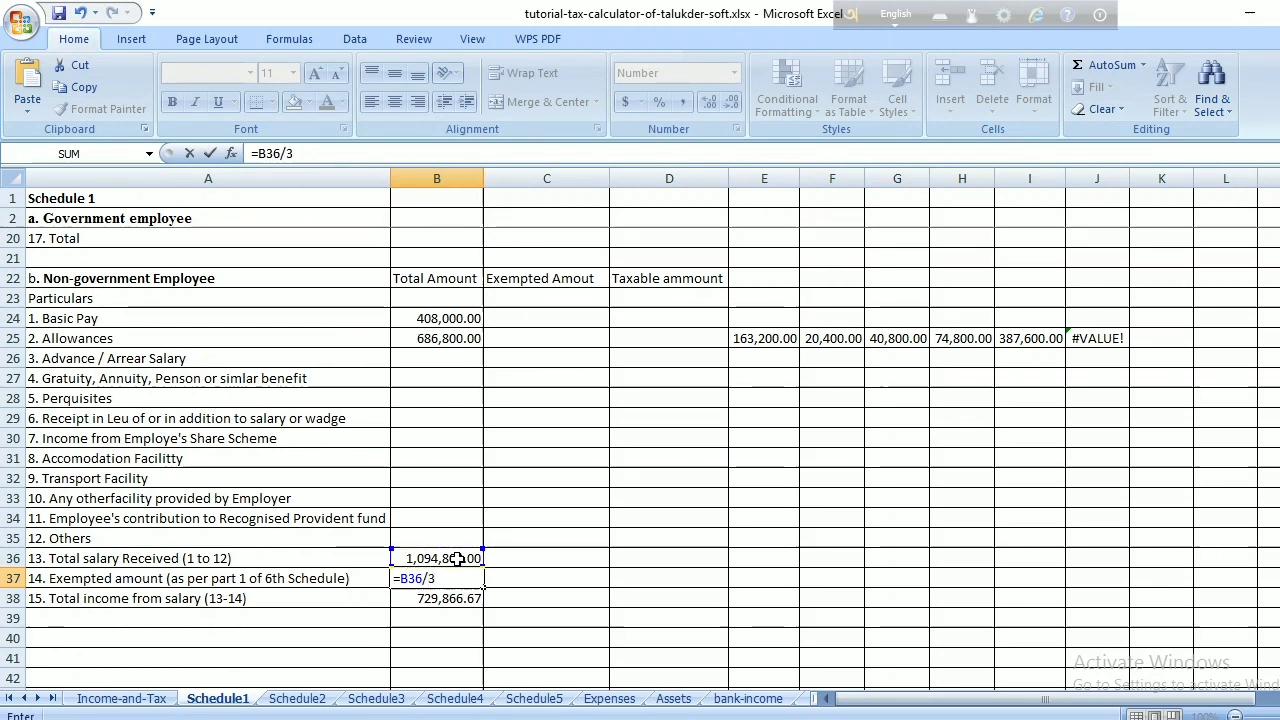
key("Return")
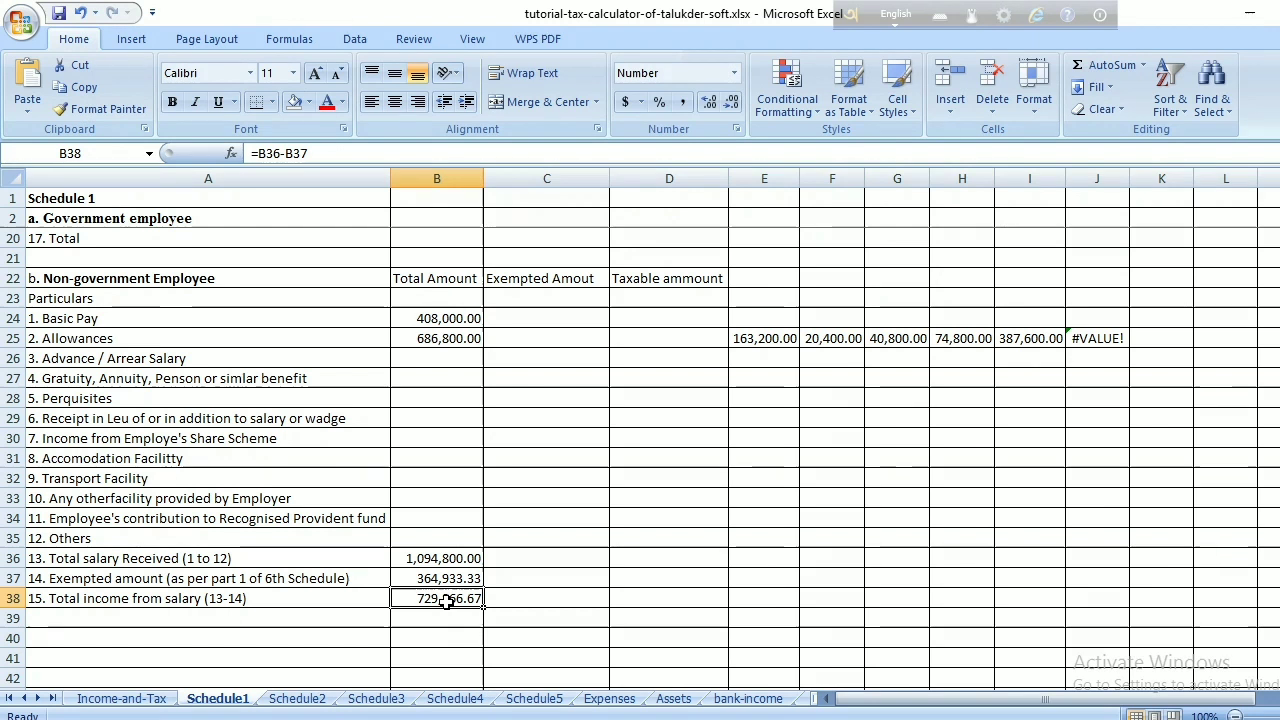
left_click(457, 580)
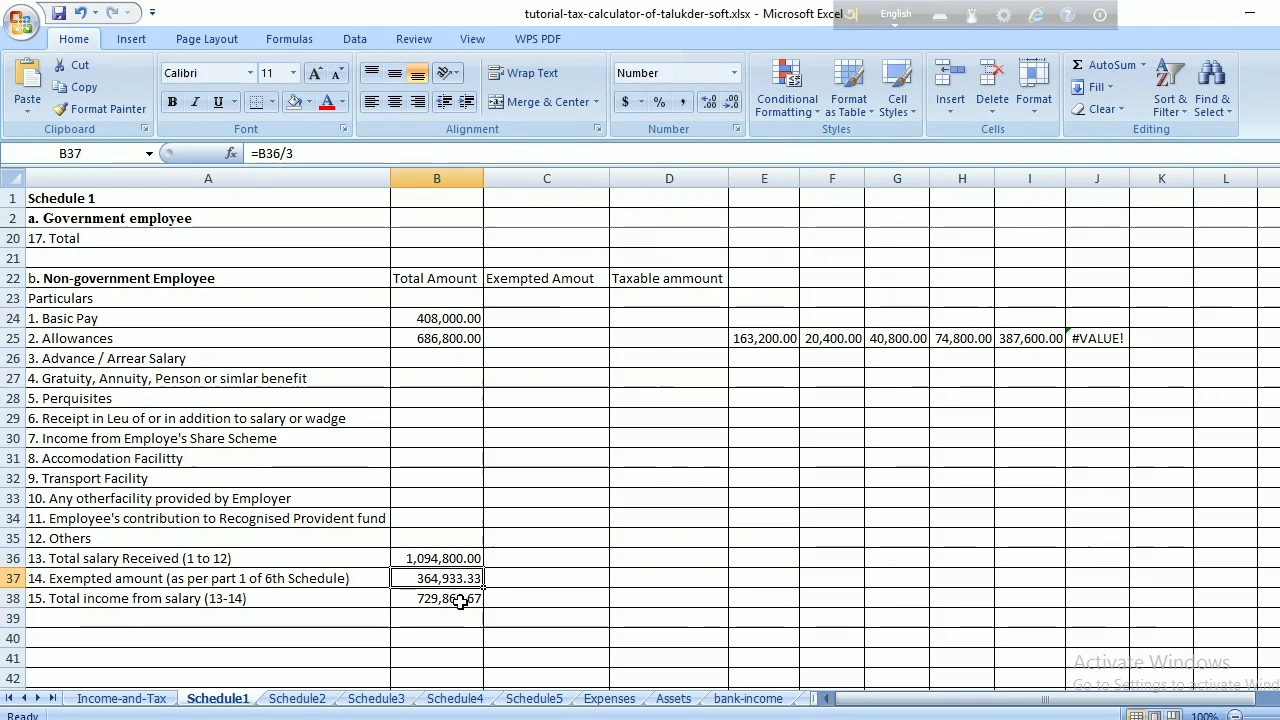
Open the Expenses sheet and examine the food, transport, utility, festival and deducted-tax amounts in column B.
left_click(672, 699)
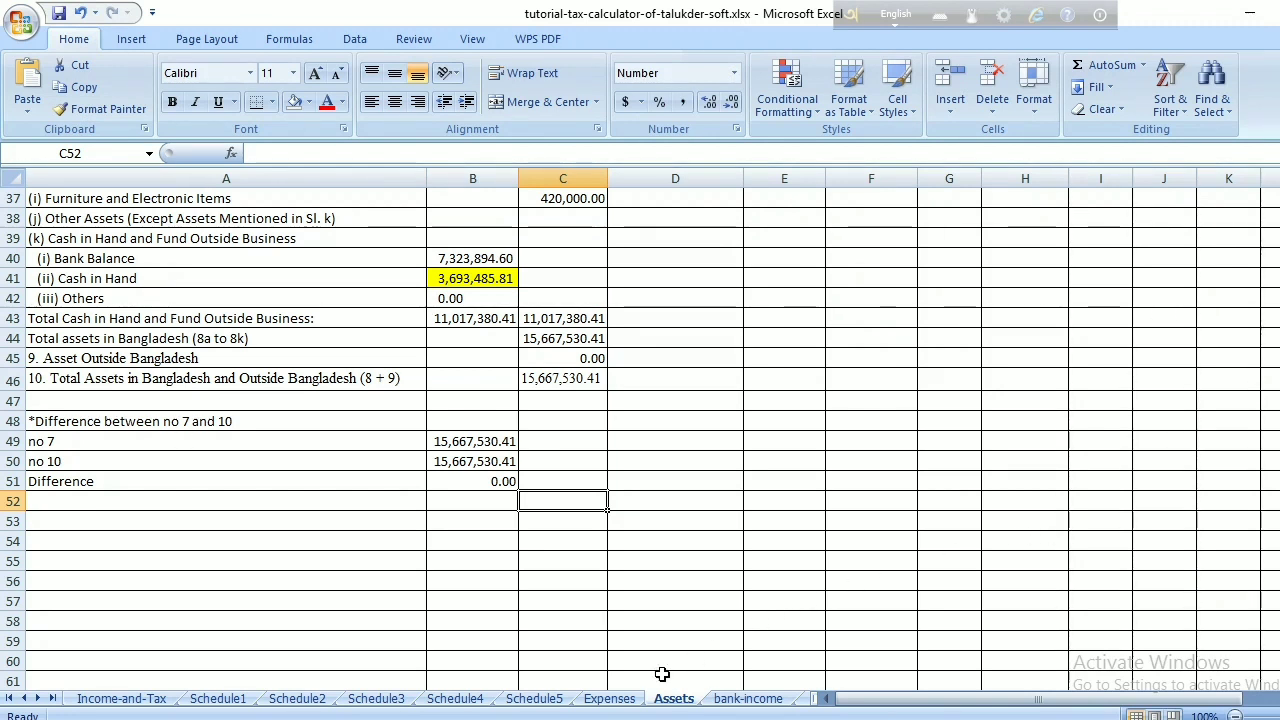
left_click(609, 699)
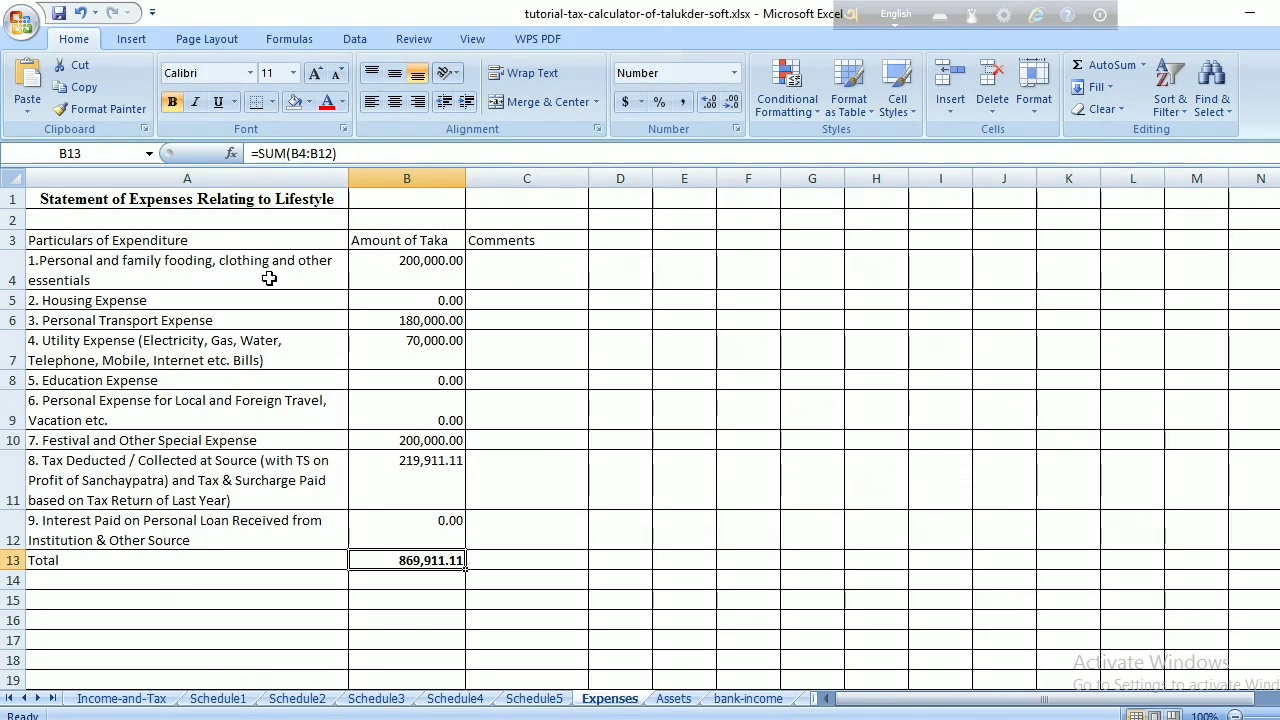
left_click(384, 271)
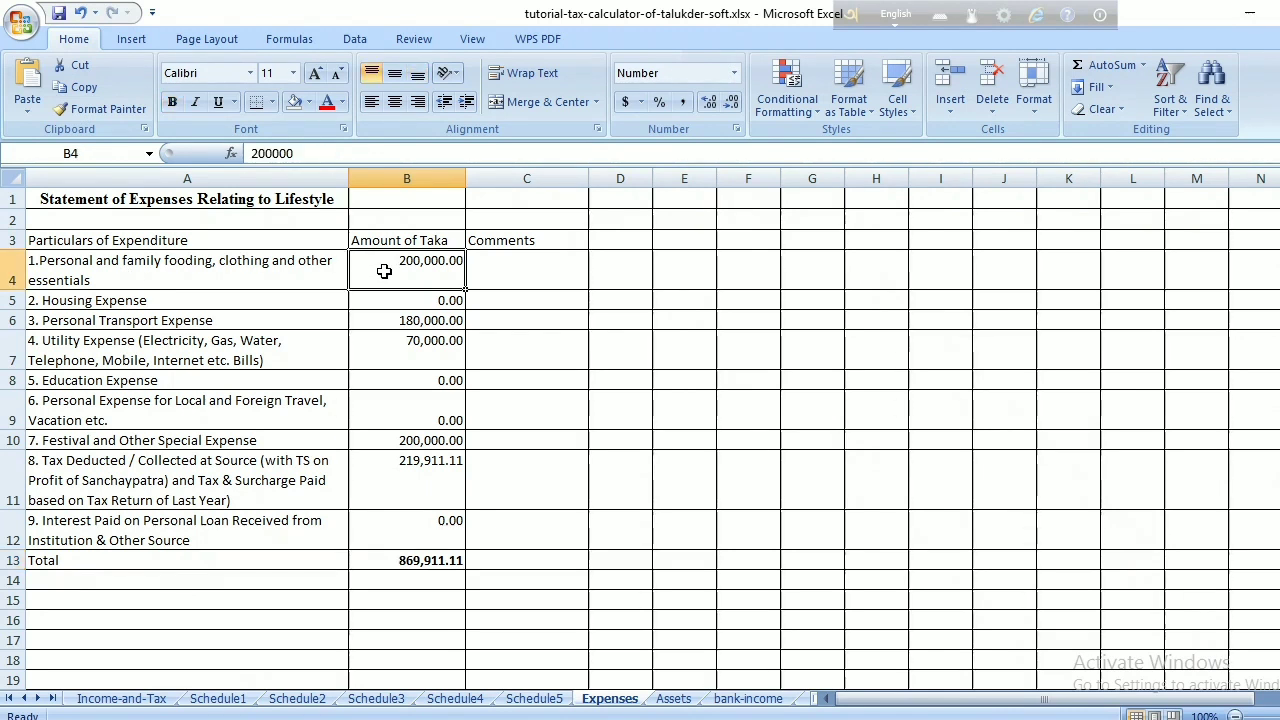
left_click(379, 328)
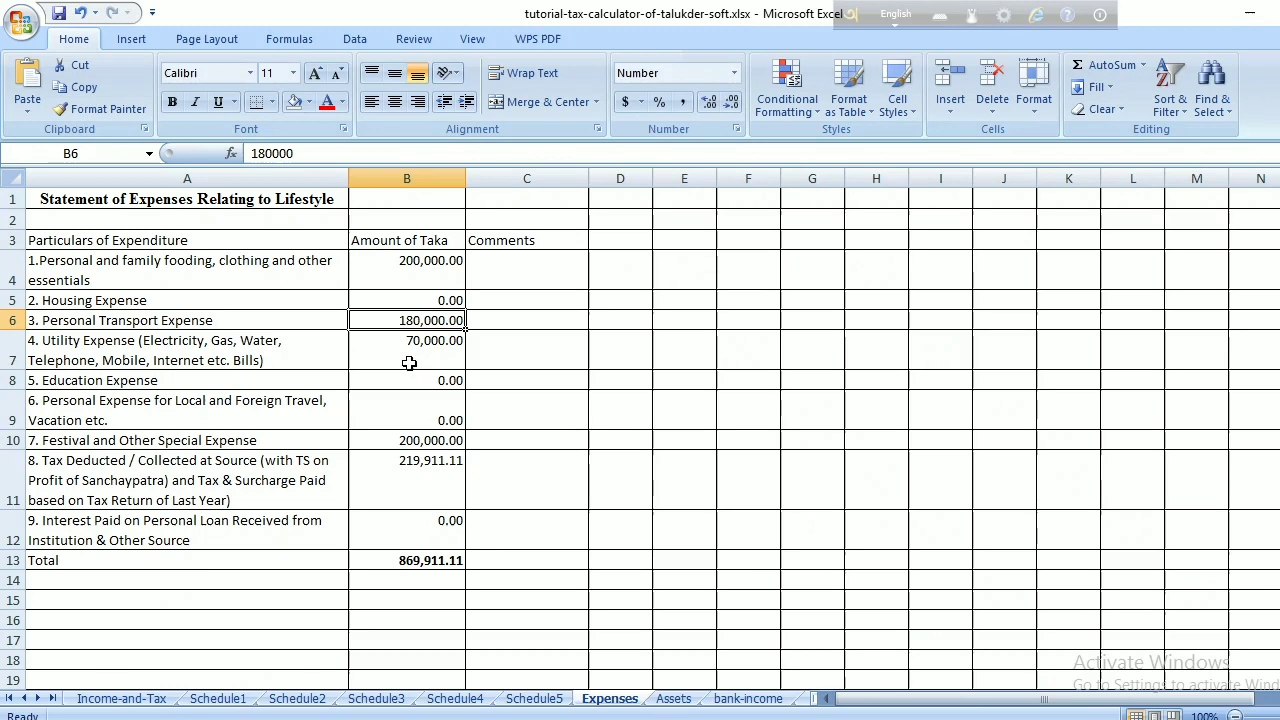
left_click(405, 360)
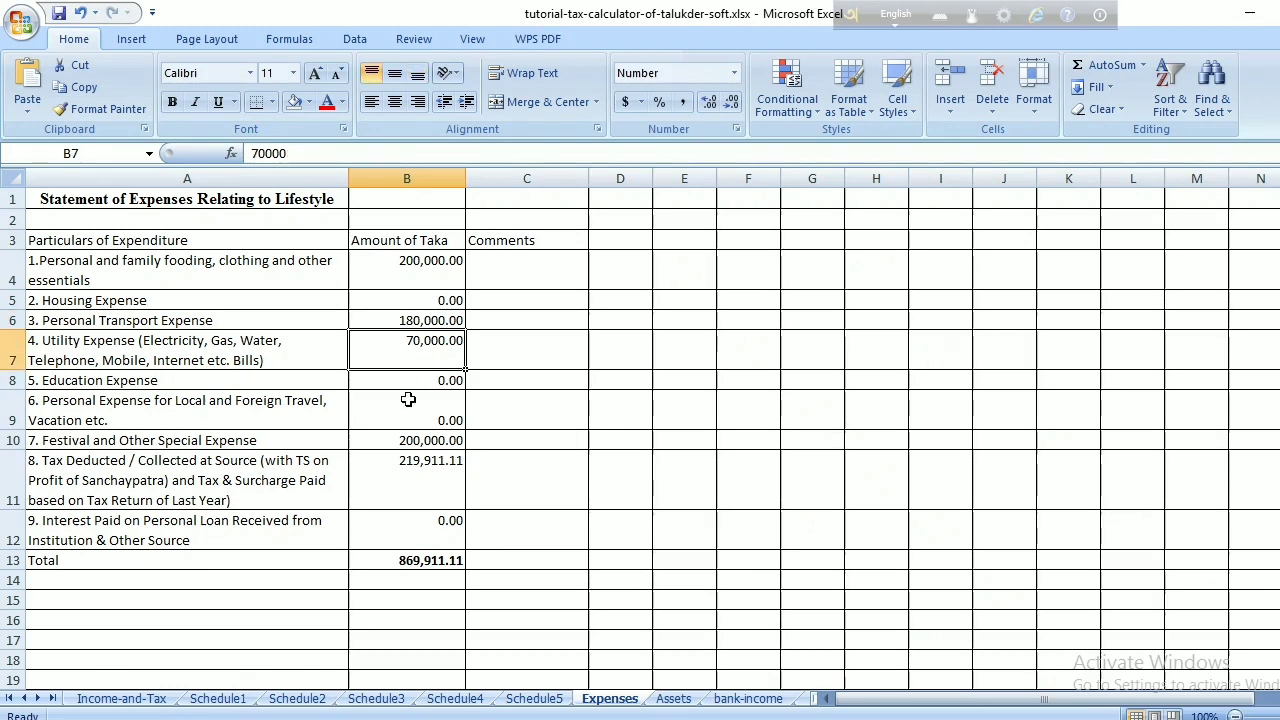
left_click(412, 444)
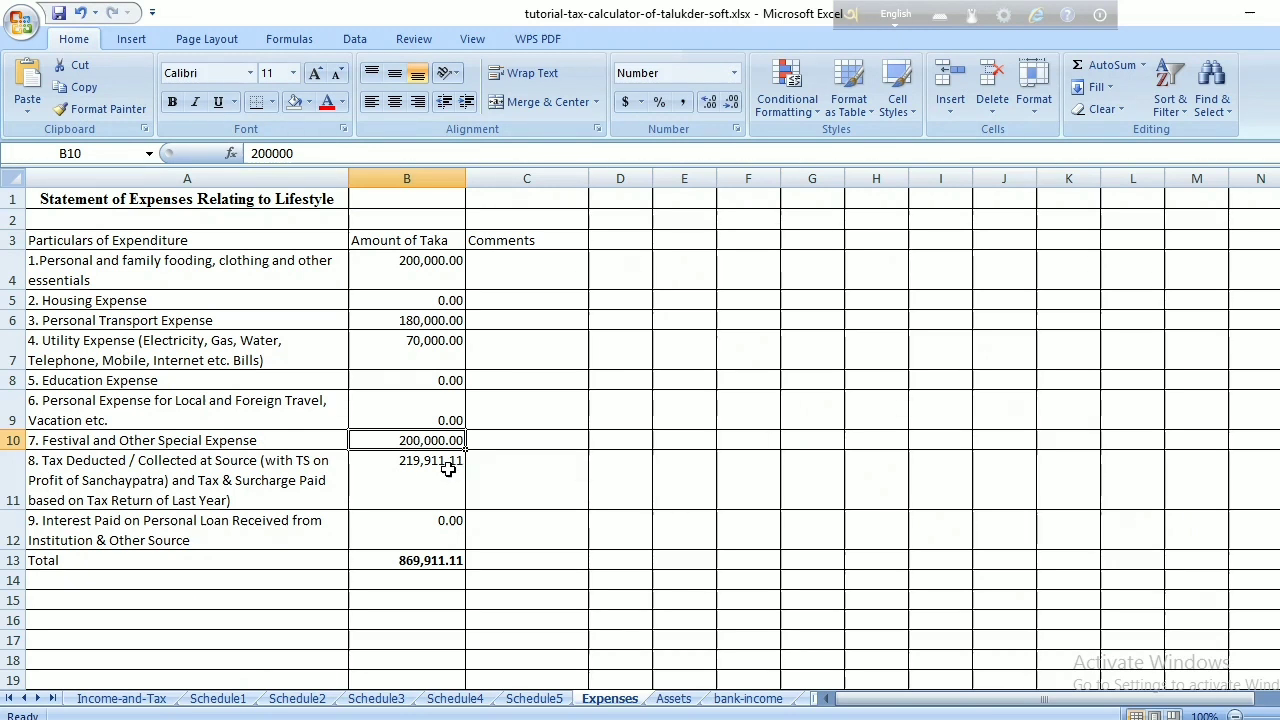
left_click(448, 469)
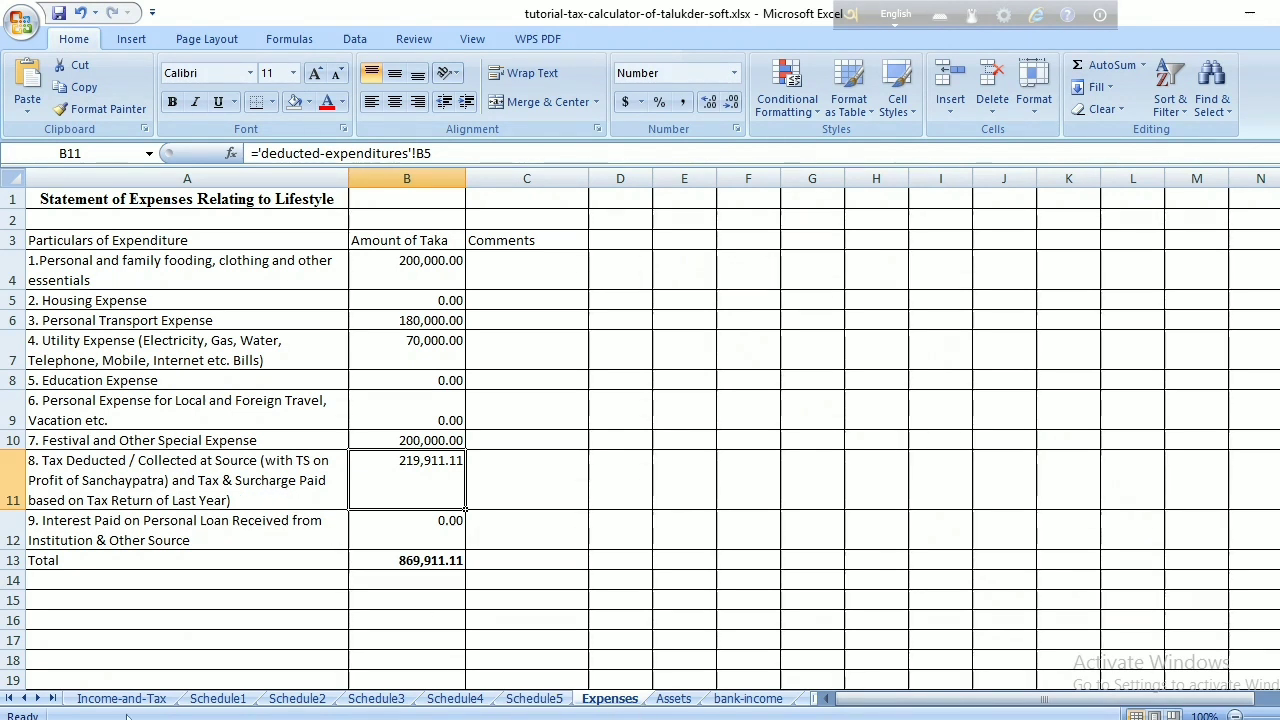
Review the deducted-expenditures sheet that feeds expense item 8, and inspect the Total formula on the Expenses sheet.
left_click(52, 698)
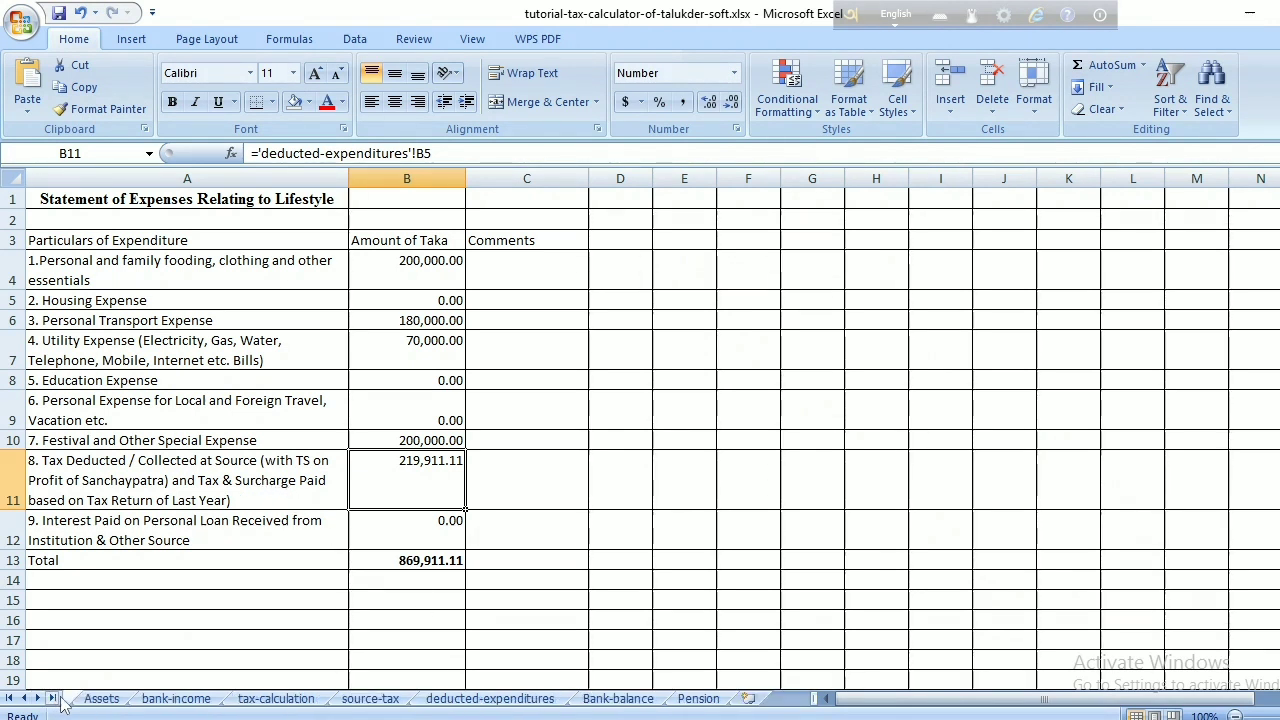
left_click(495, 698)
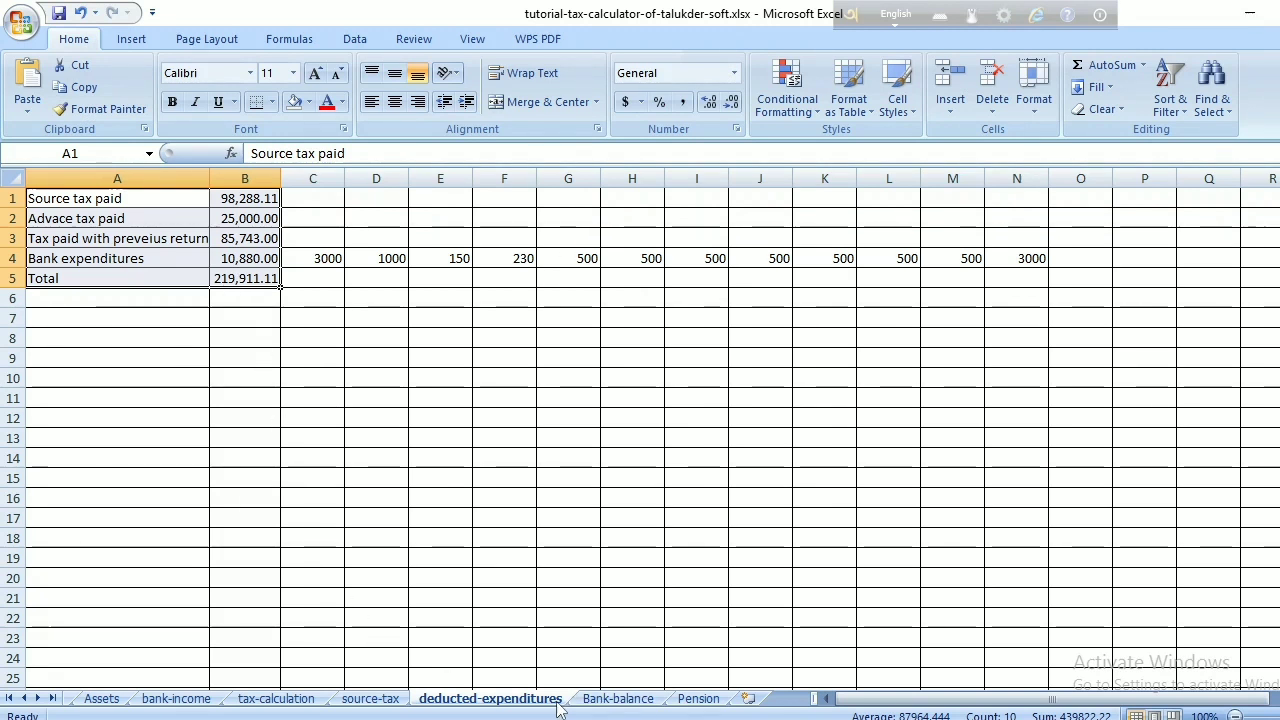
left_click(104, 700)
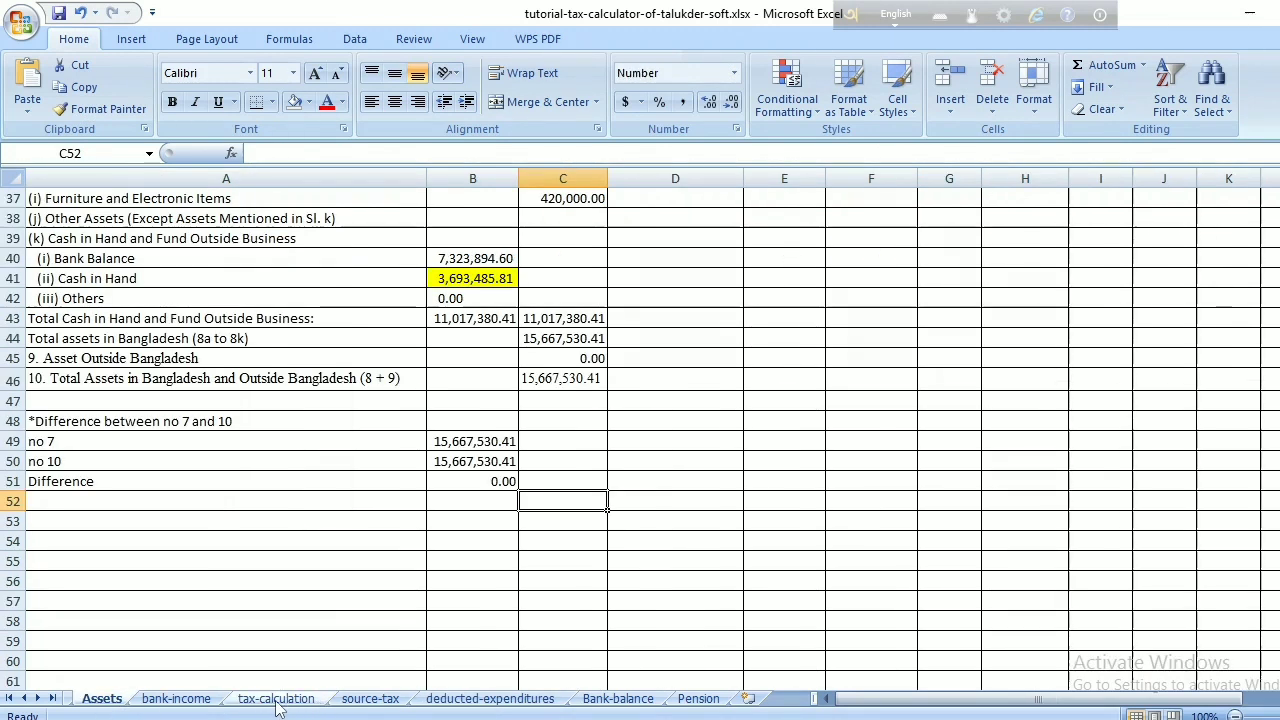
left_click(12, 699)
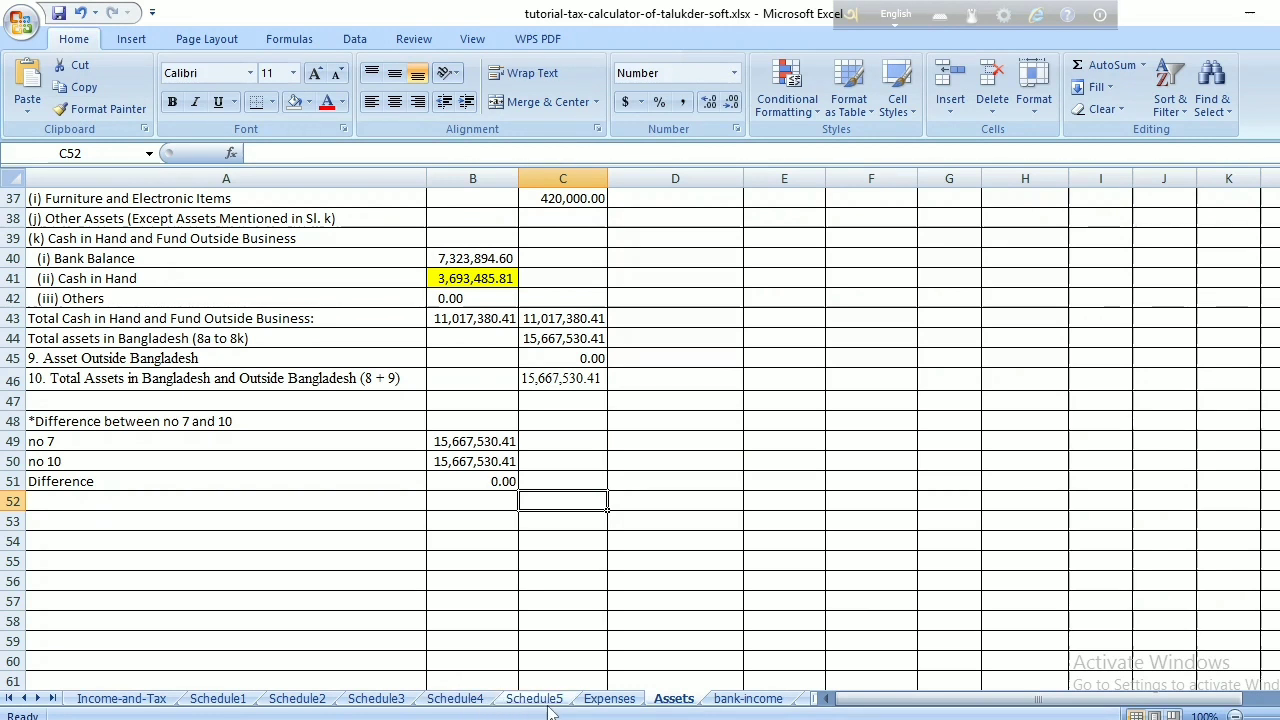
left_click(627, 702)
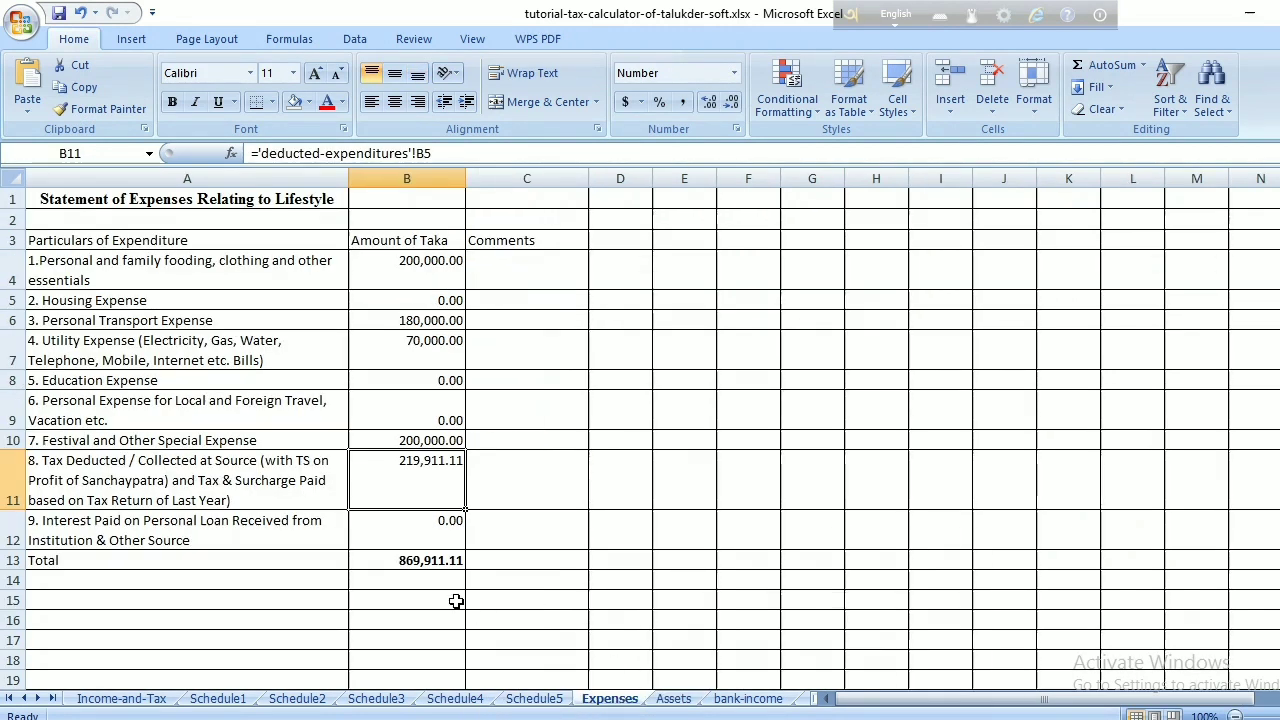
left_click(428, 563)
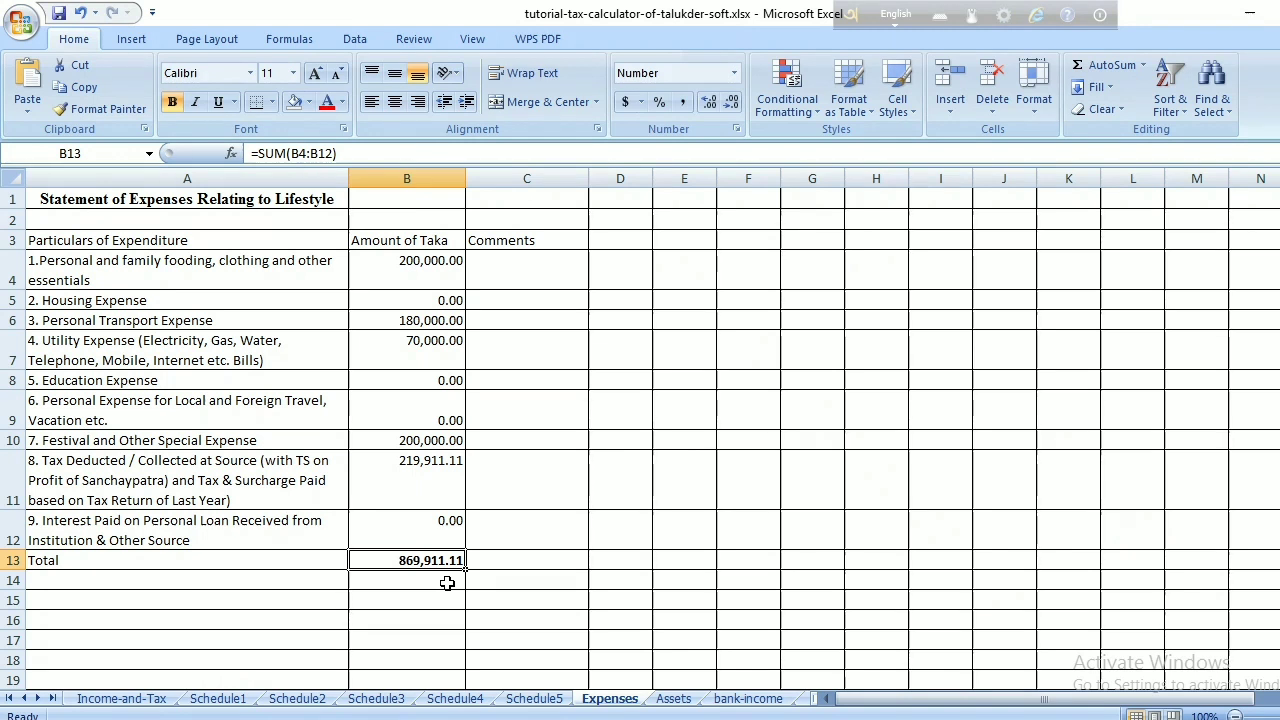
On the Assets sheet, link Total Income Shown in Return (C3) to the total income with ='Income-and-Tax'!C13.
left_click(673, 699)
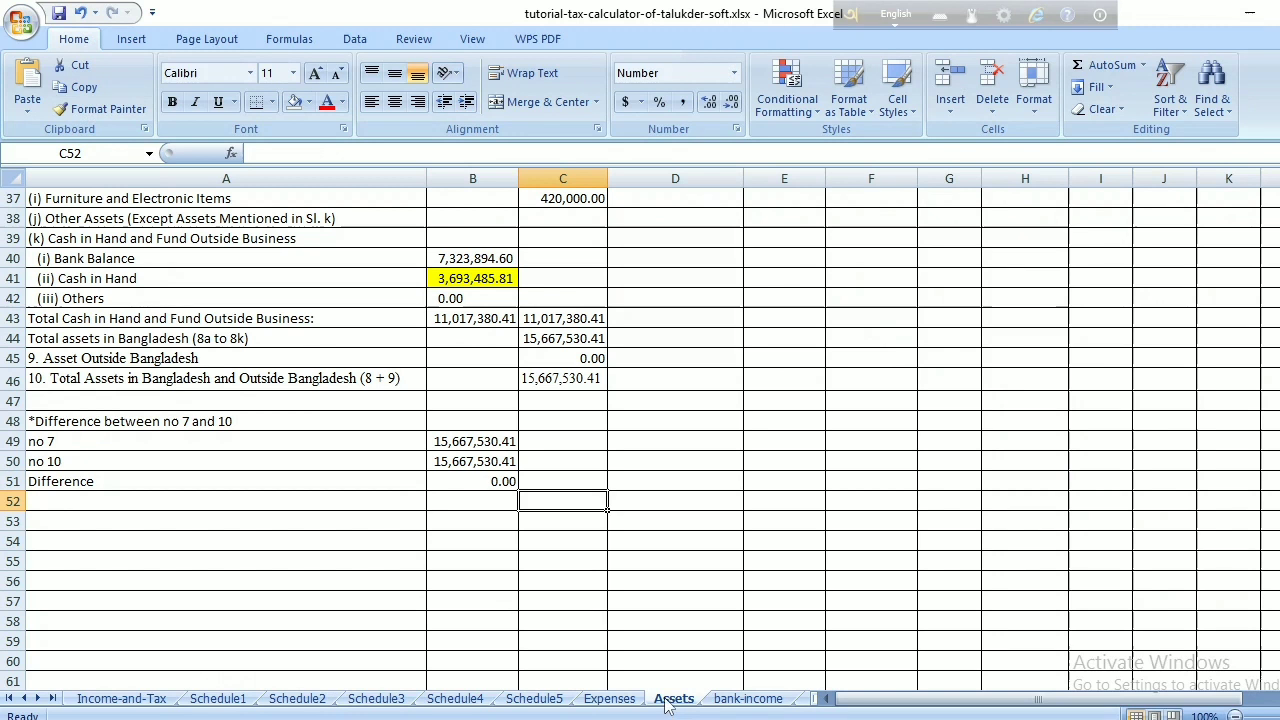
scroll(1230, 397, "up", 12)
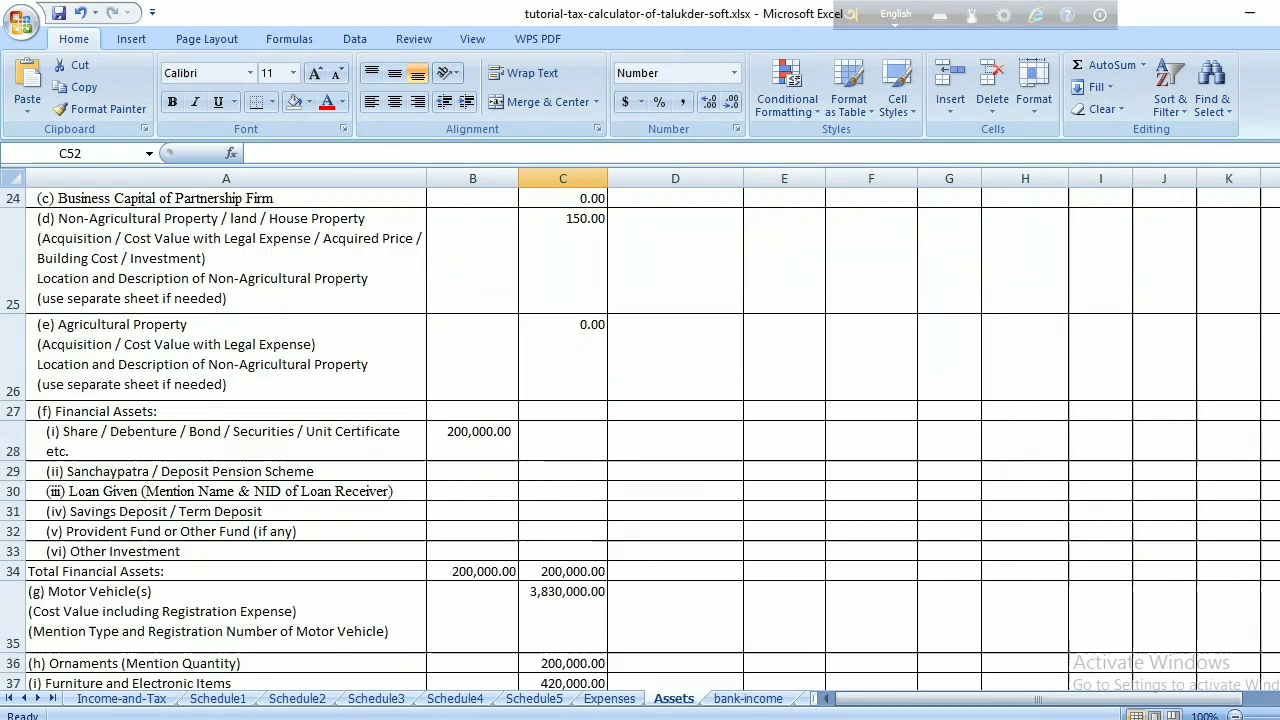
scroll(1164, 340, "up", 1)
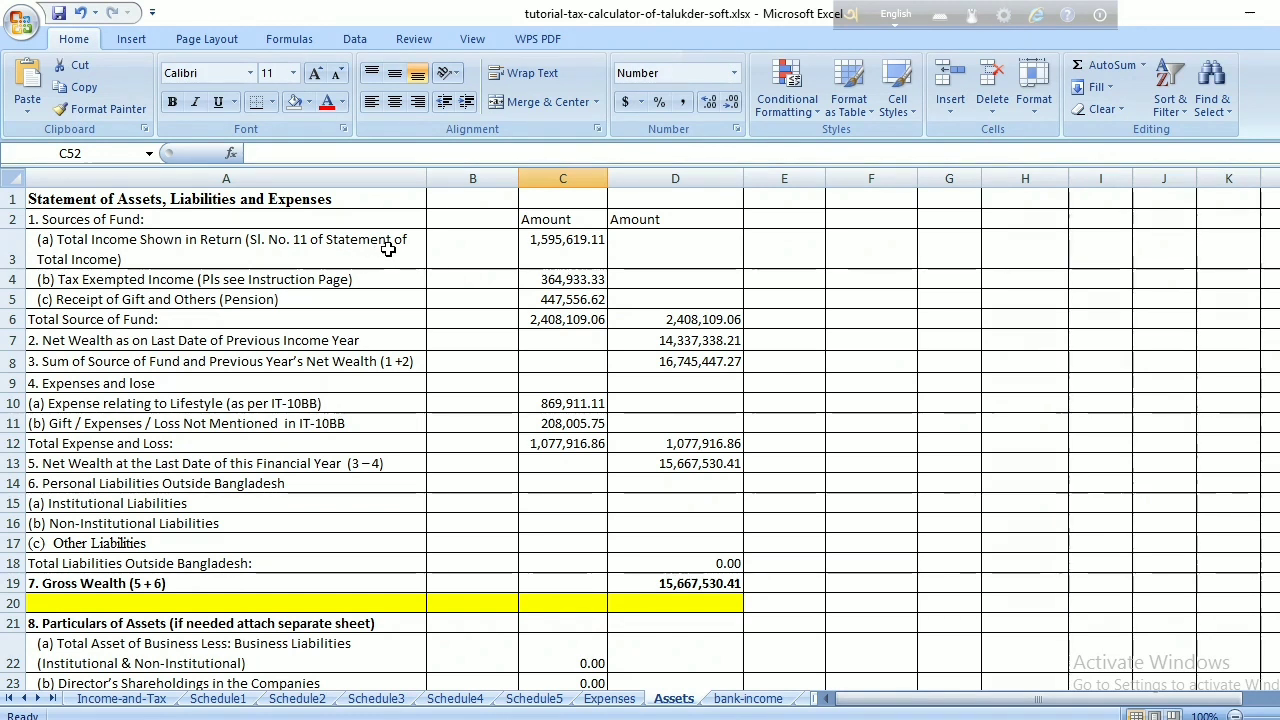
left_click(544, 251)
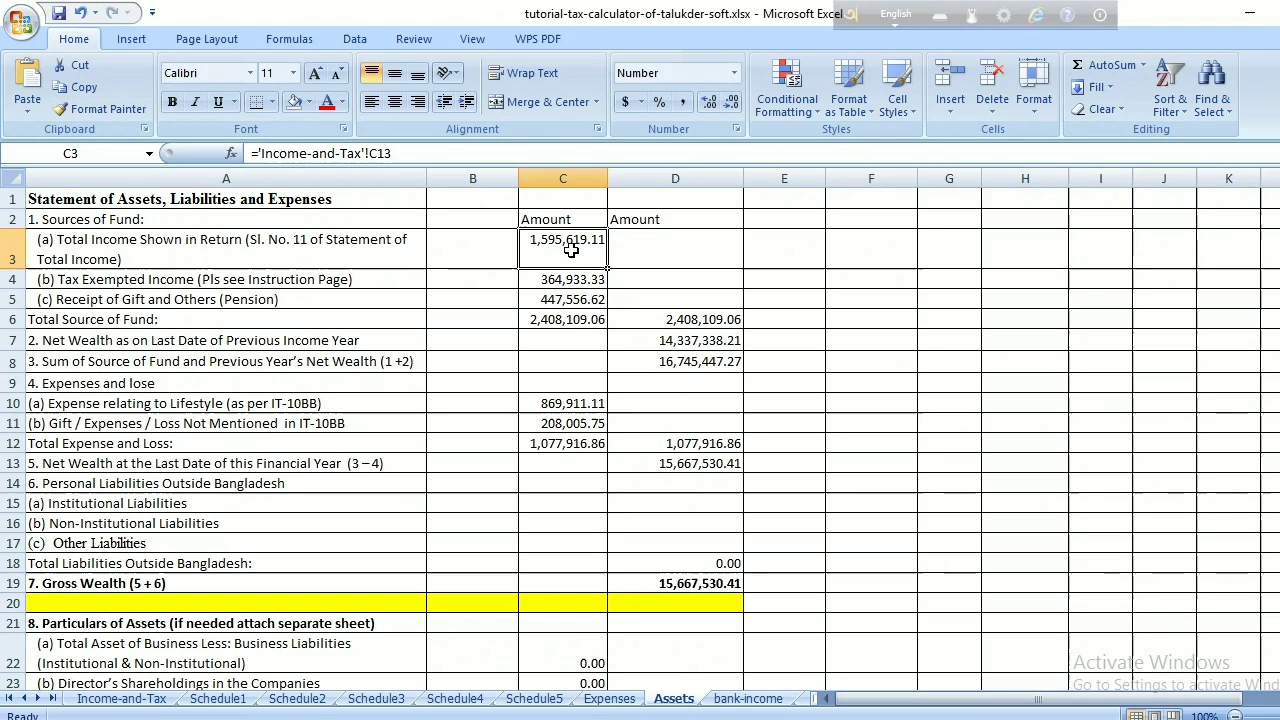
type("=")
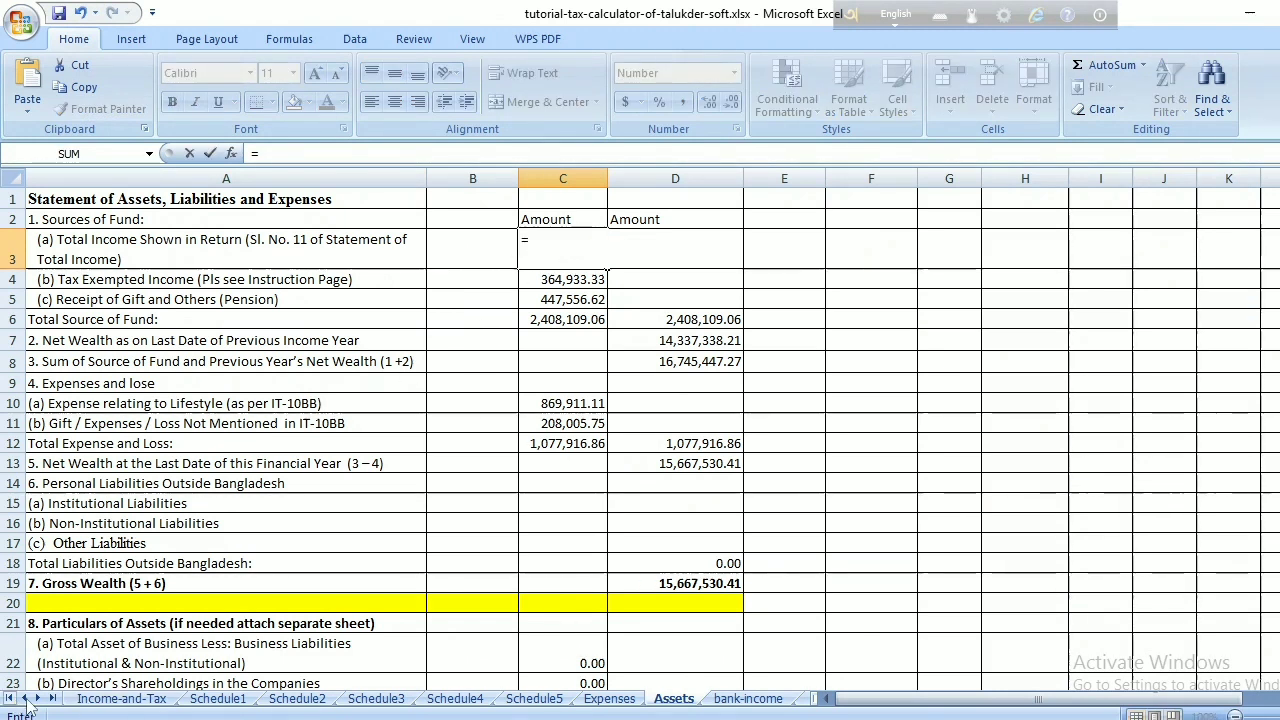
left_click(95, 699)
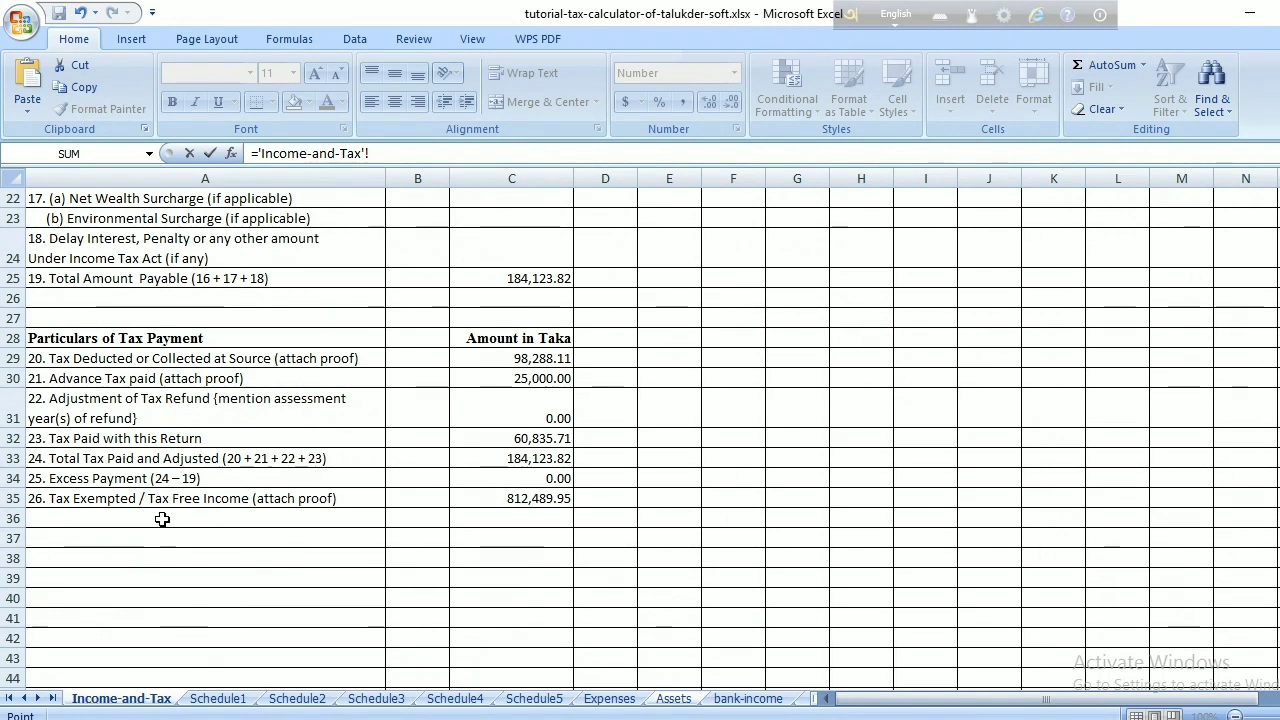
scroll(294, 328, "up", 3)
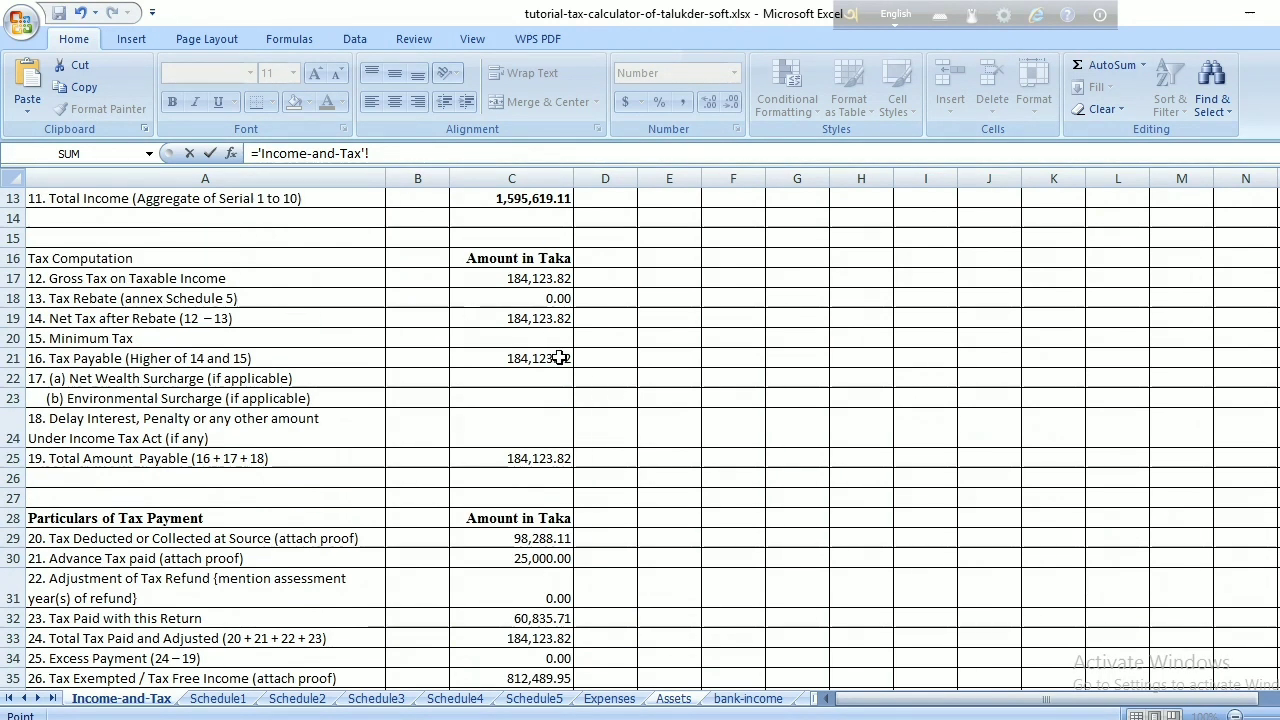
scroll(563, 358, "up", 2)
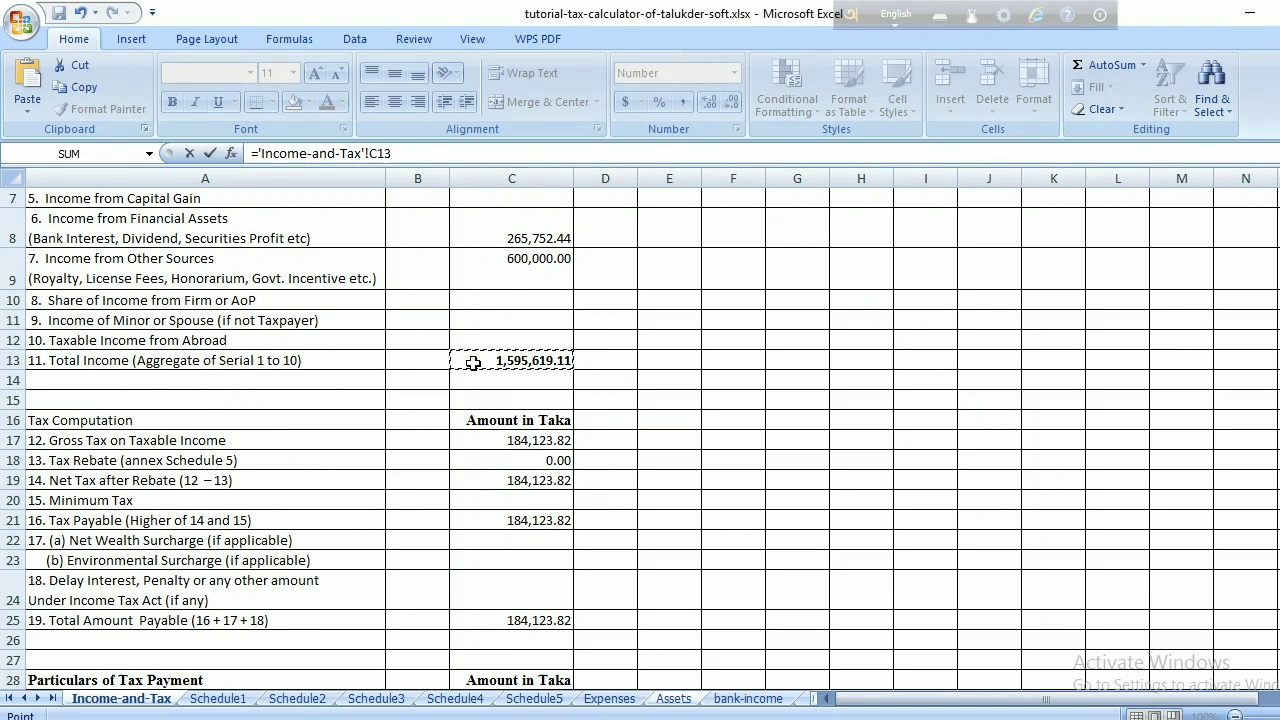
key("Return")
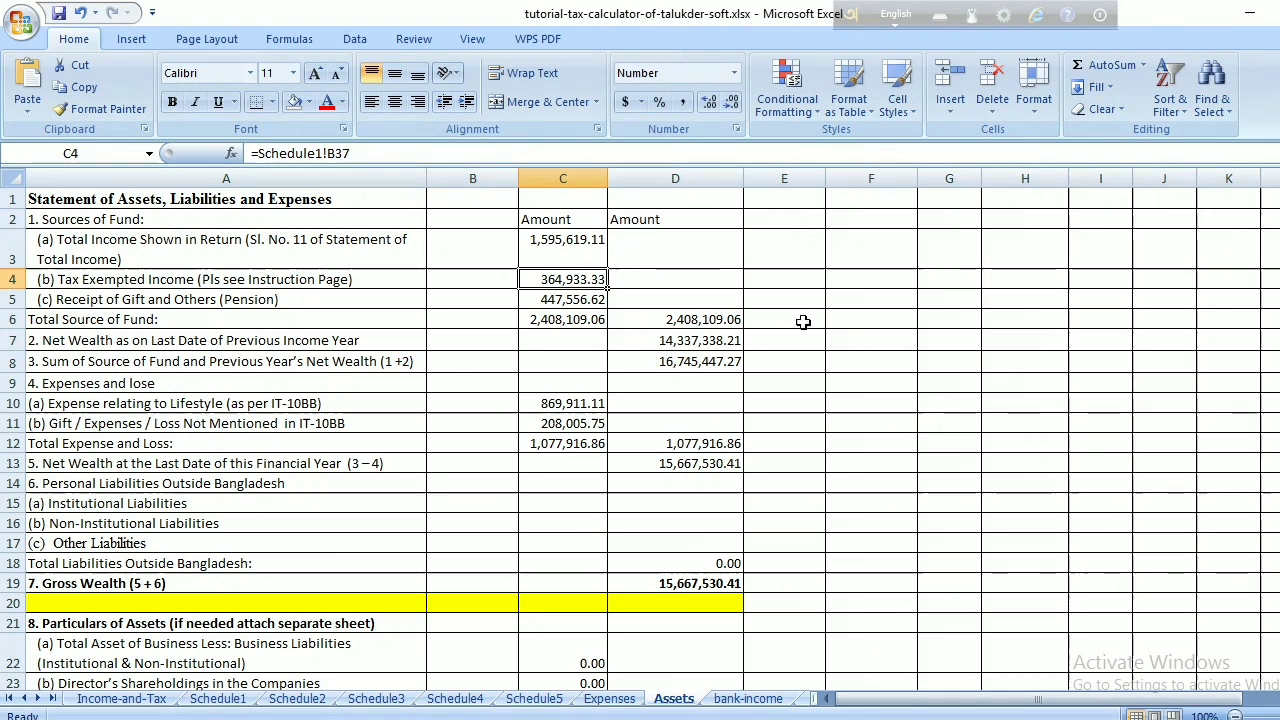
Re-enter the formula ='Income-and-Tax'!C13 in C3 so the sources of fund pick up the total income.
left_click(565, 256)
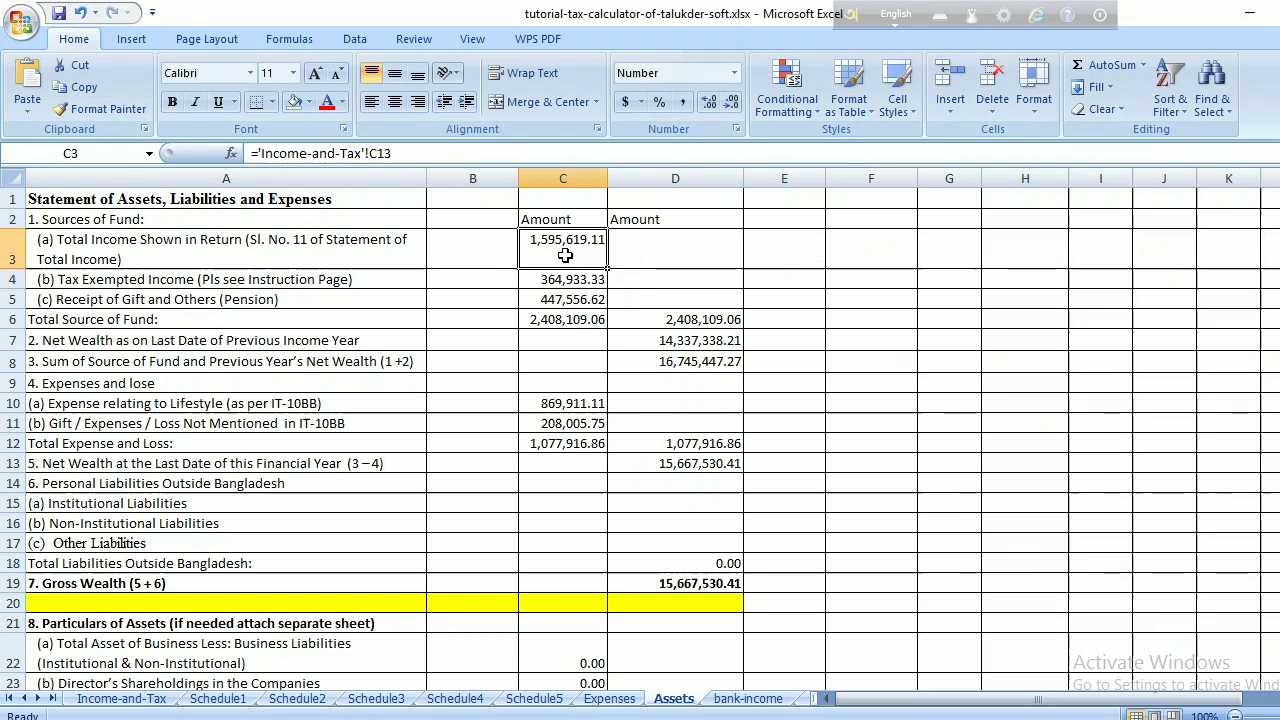
type("=")
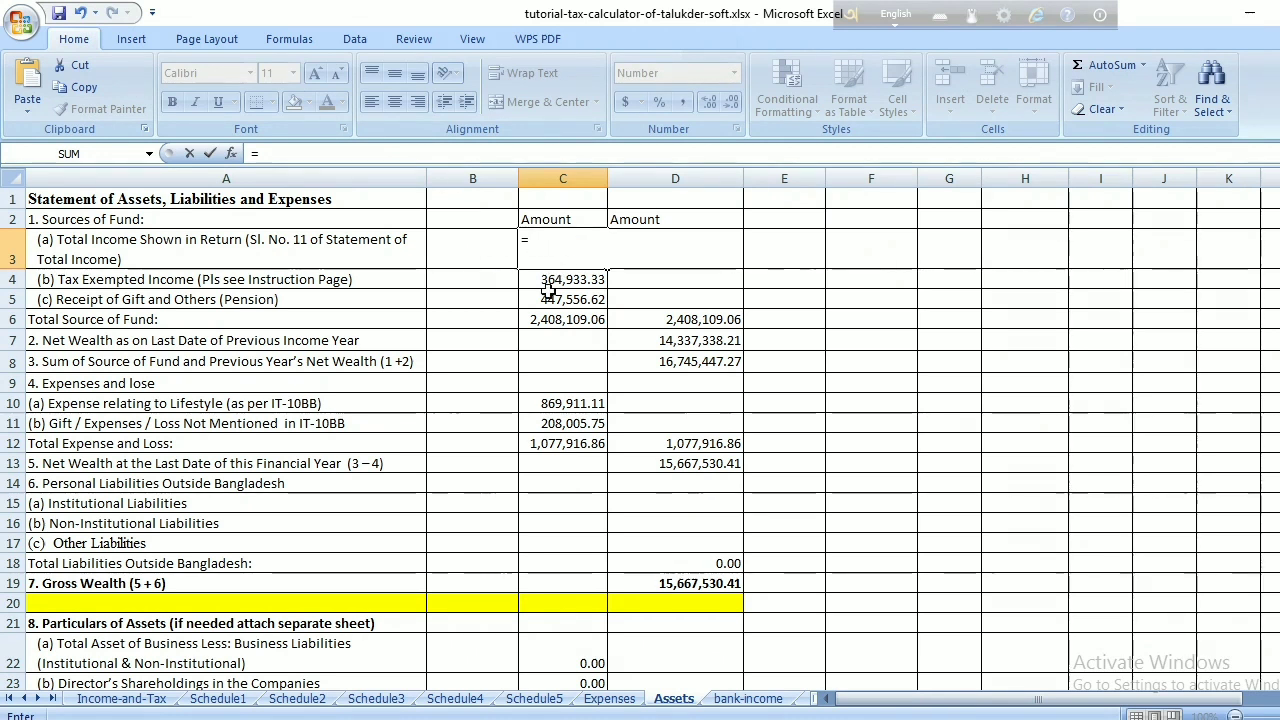
left_click(121, 698)
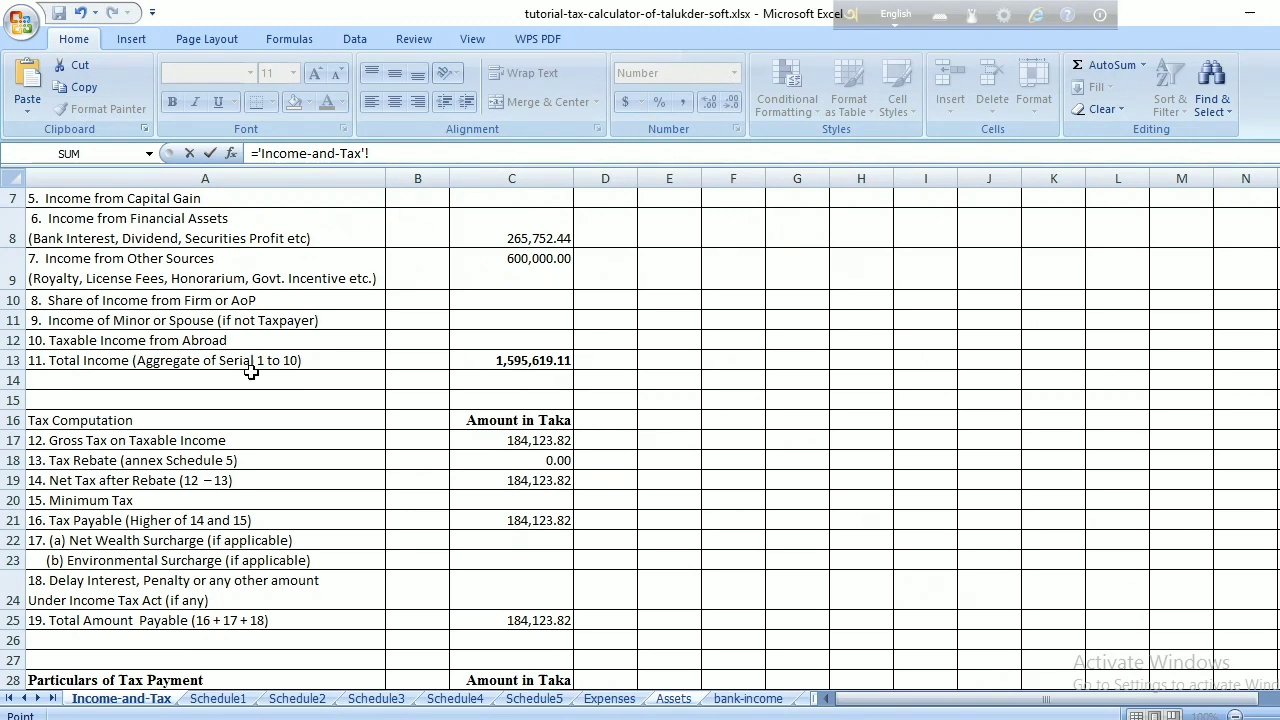
scroll(729, 382, "up", 2)
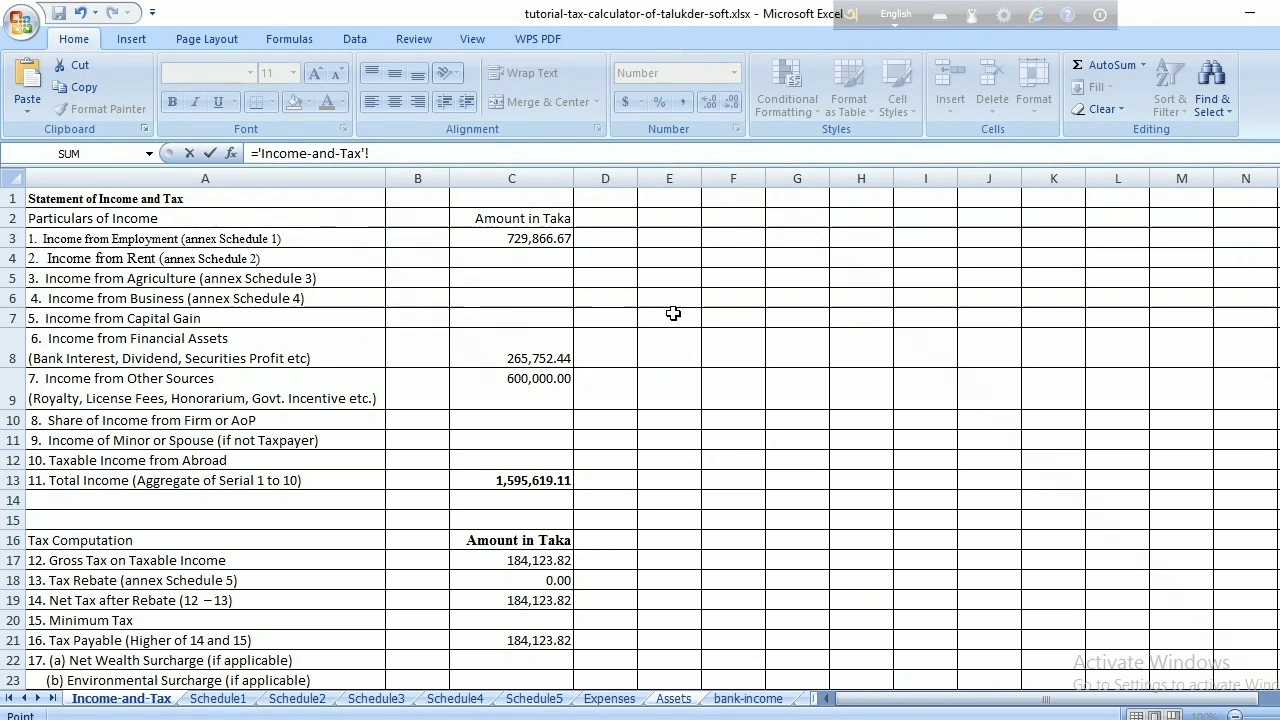
scroll(527, 287, "down", 1)
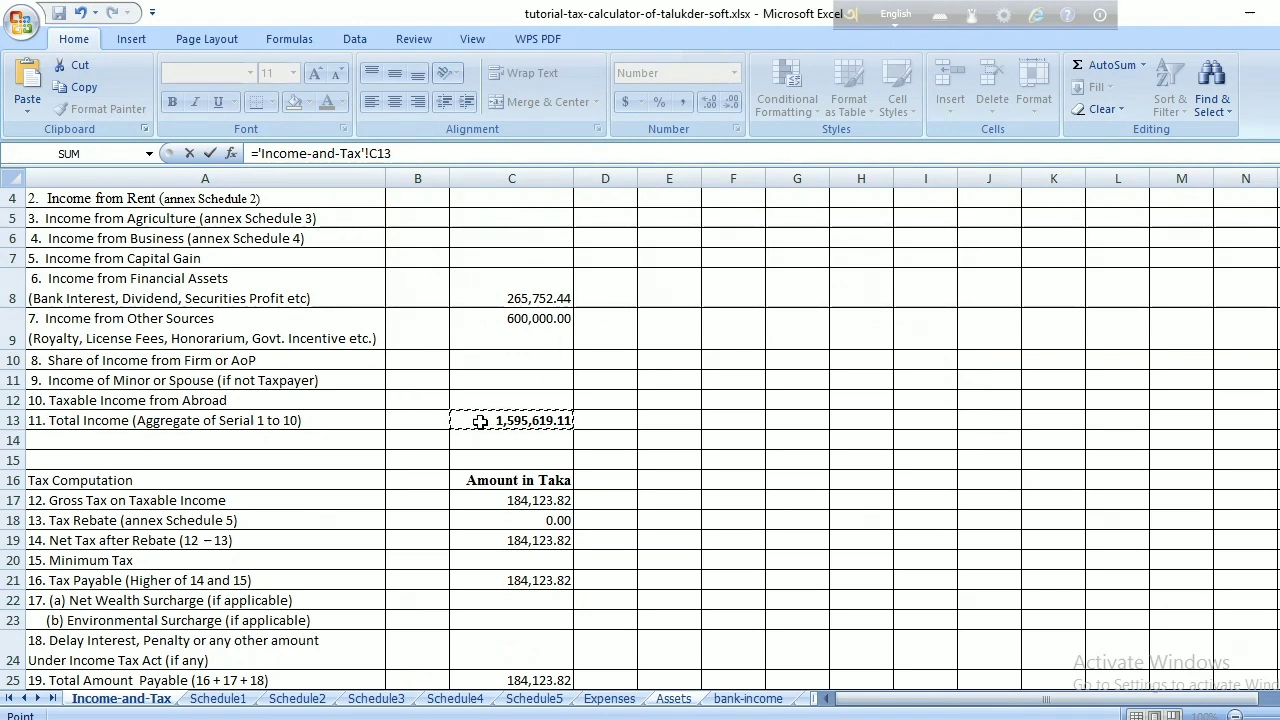
key("Return")
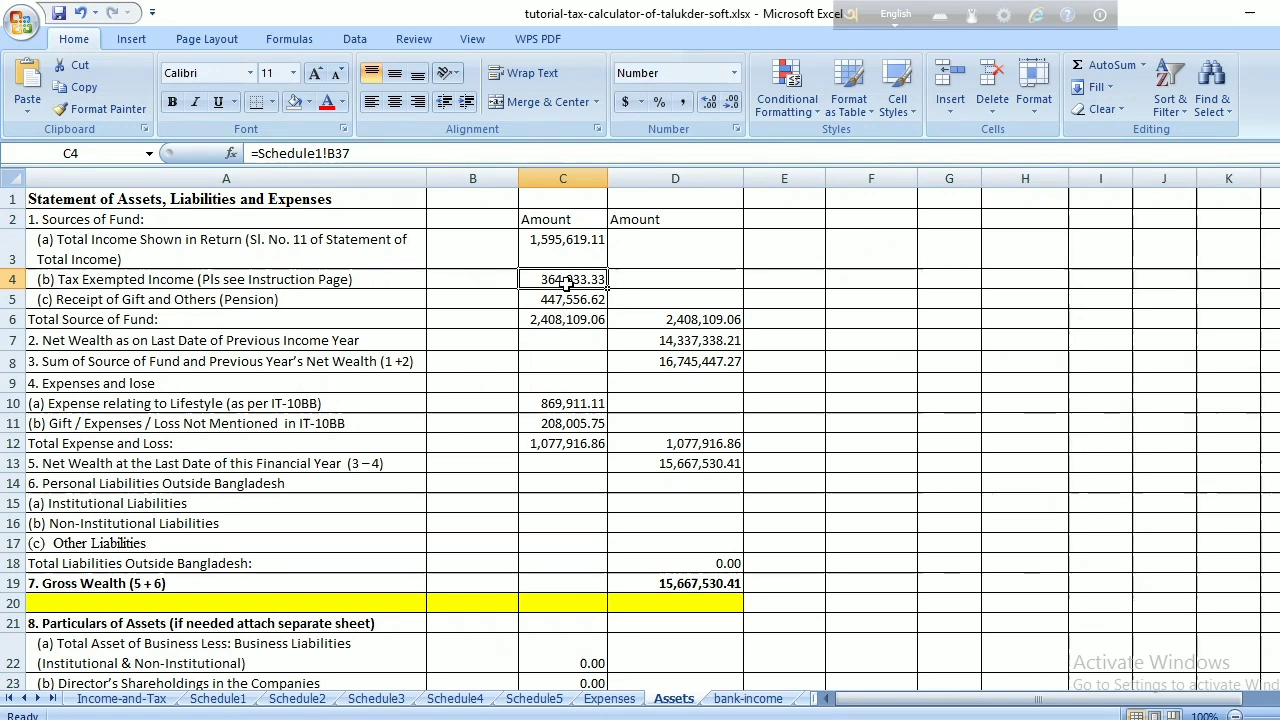
Link Tax Exempted Income (C4) to the exempted salary amount with the formula =Schedule1!B37.
type("=")
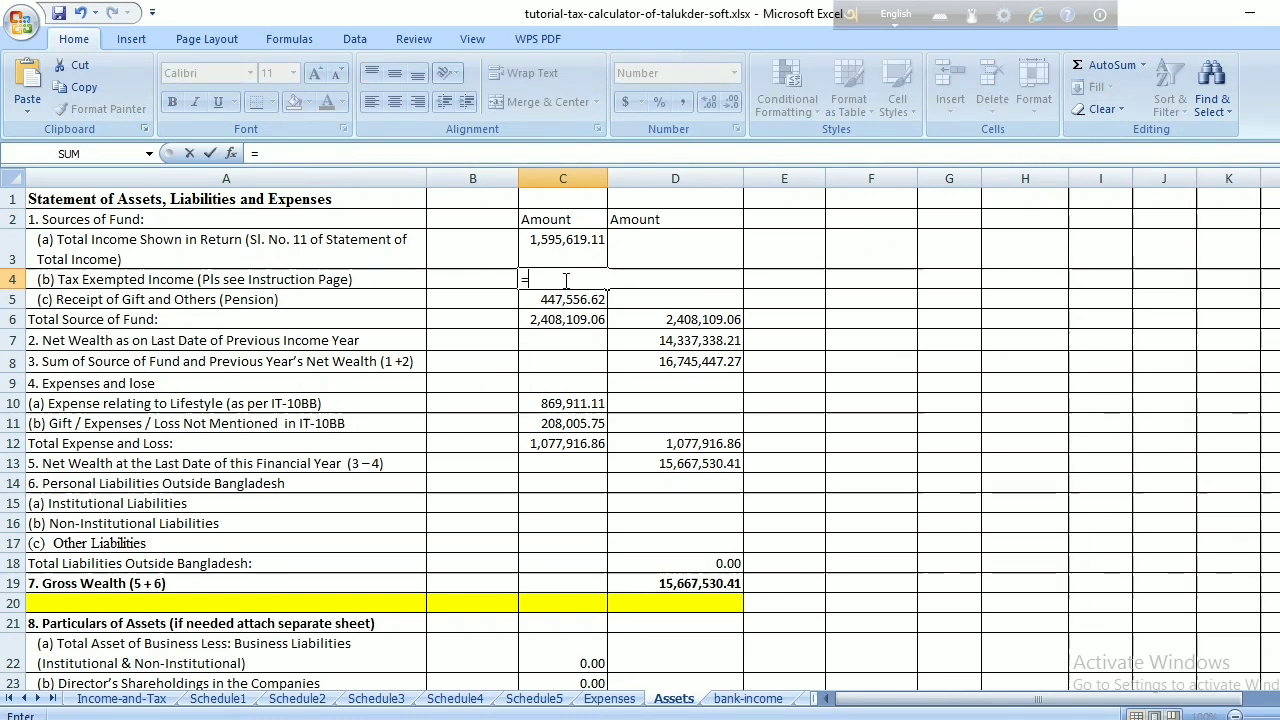
left_click(215, 697)
left_click(430, 579)
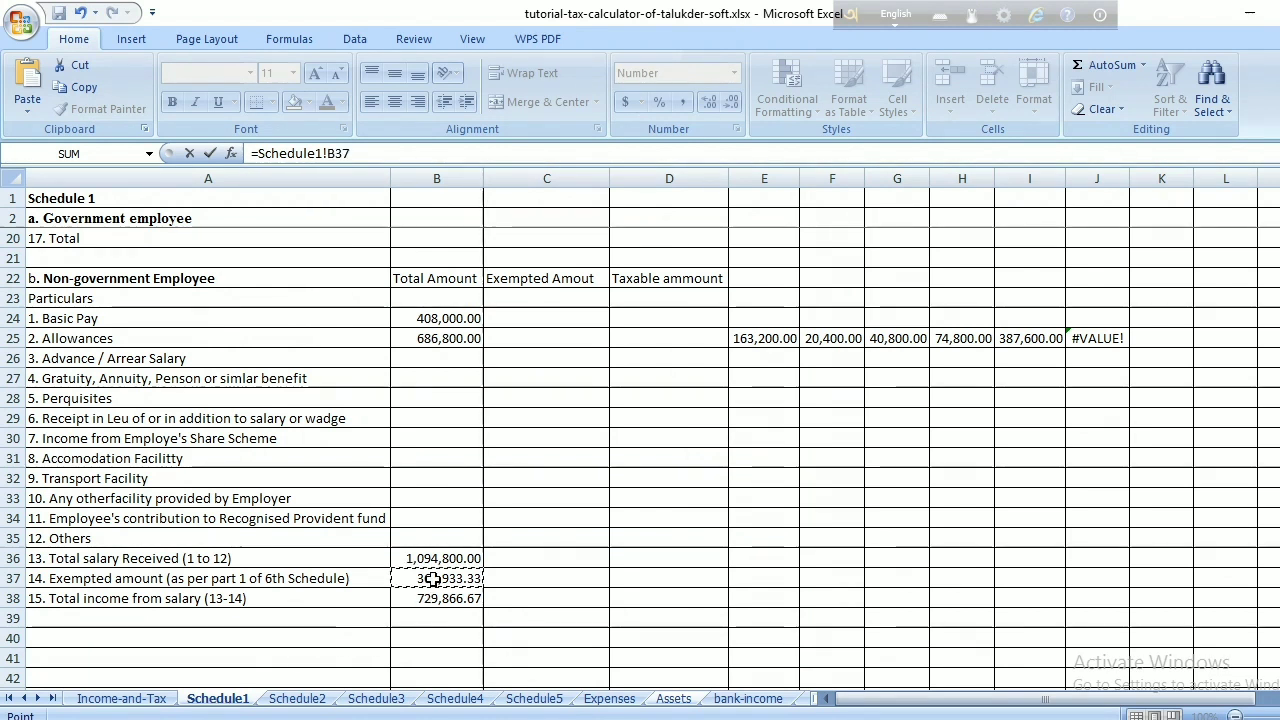
key("Return")
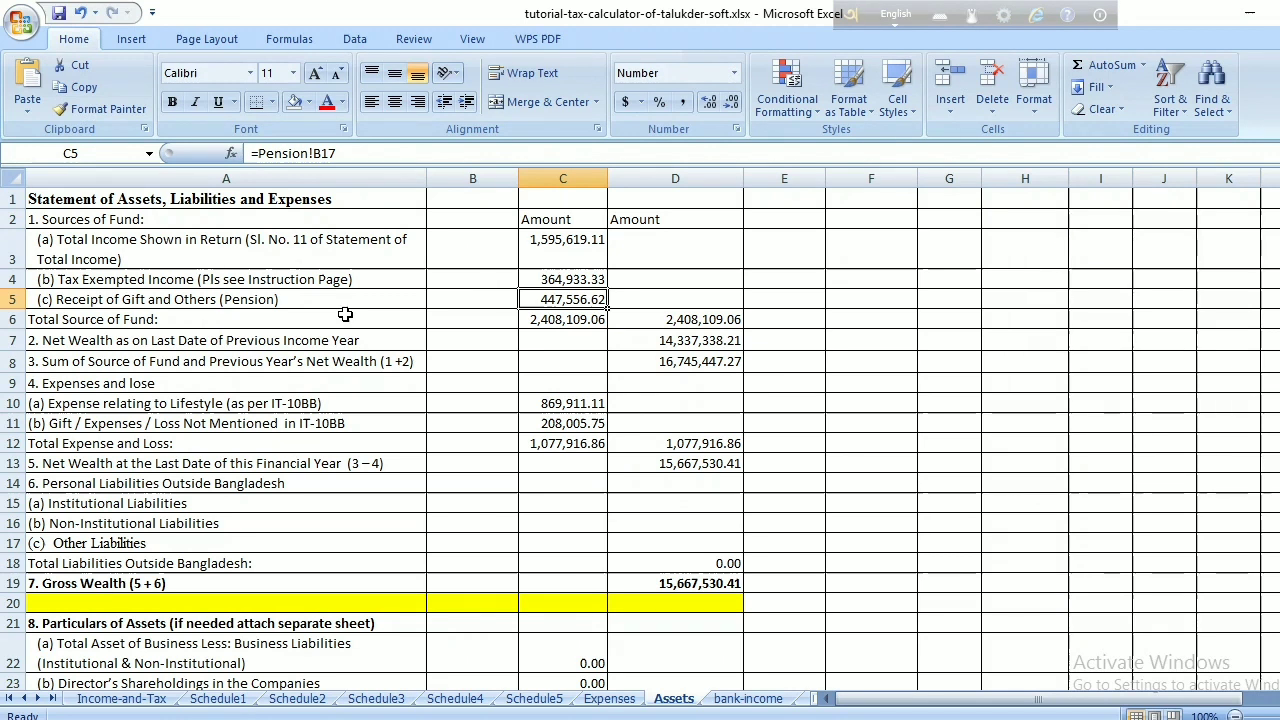
Check the Receipt of Gift and Others (Pension) formula in C5 against its source on the Pension sheet, and return to Assets.
left_click(253, 302)
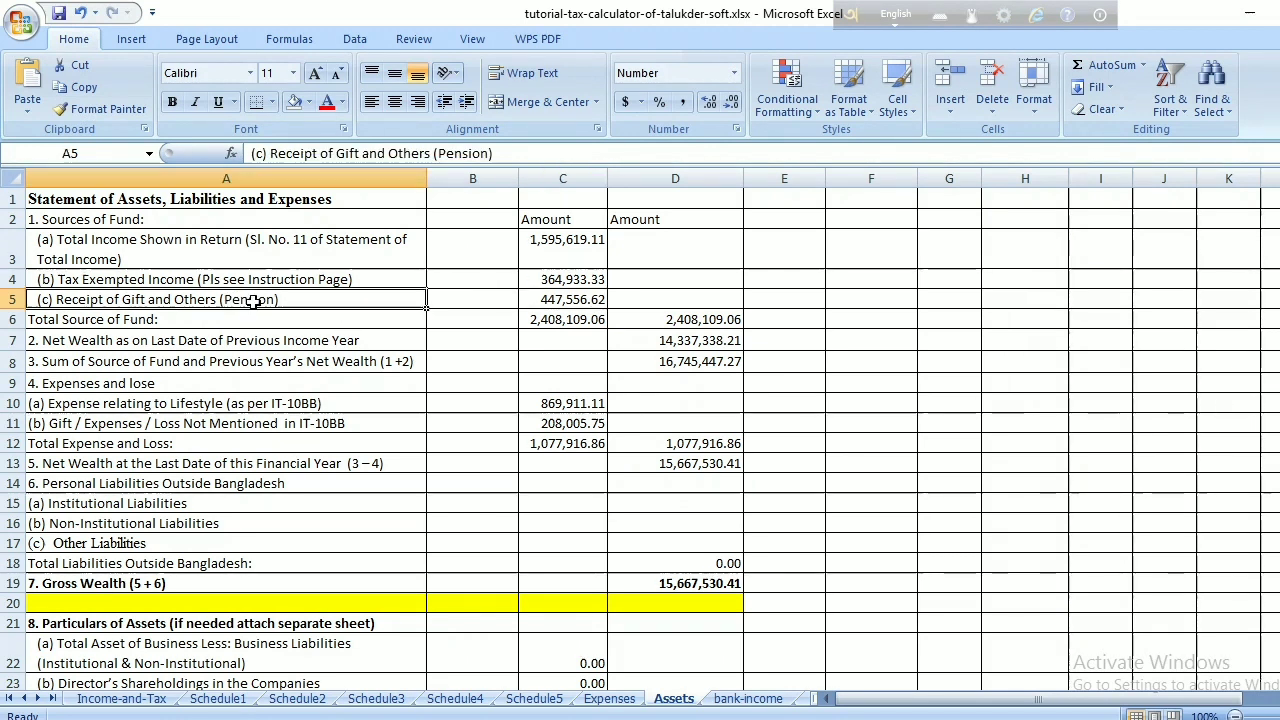
left_click(570, 300)
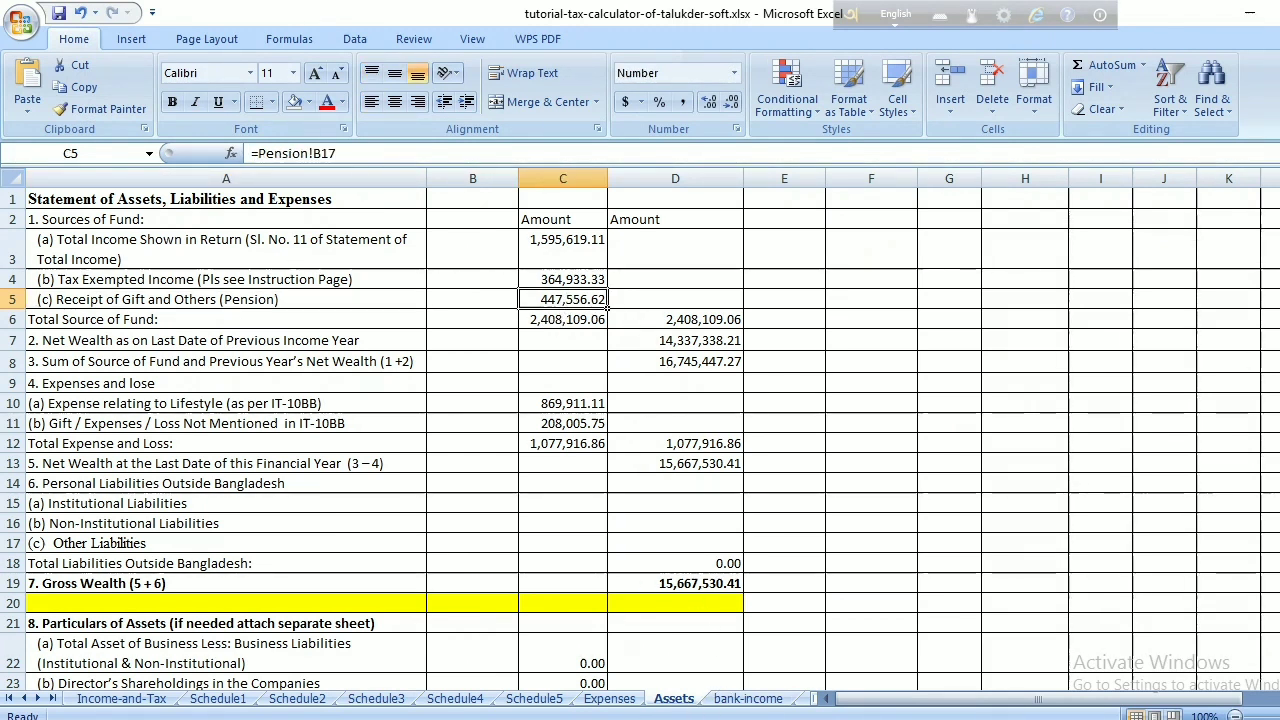
left_click(52, 698)
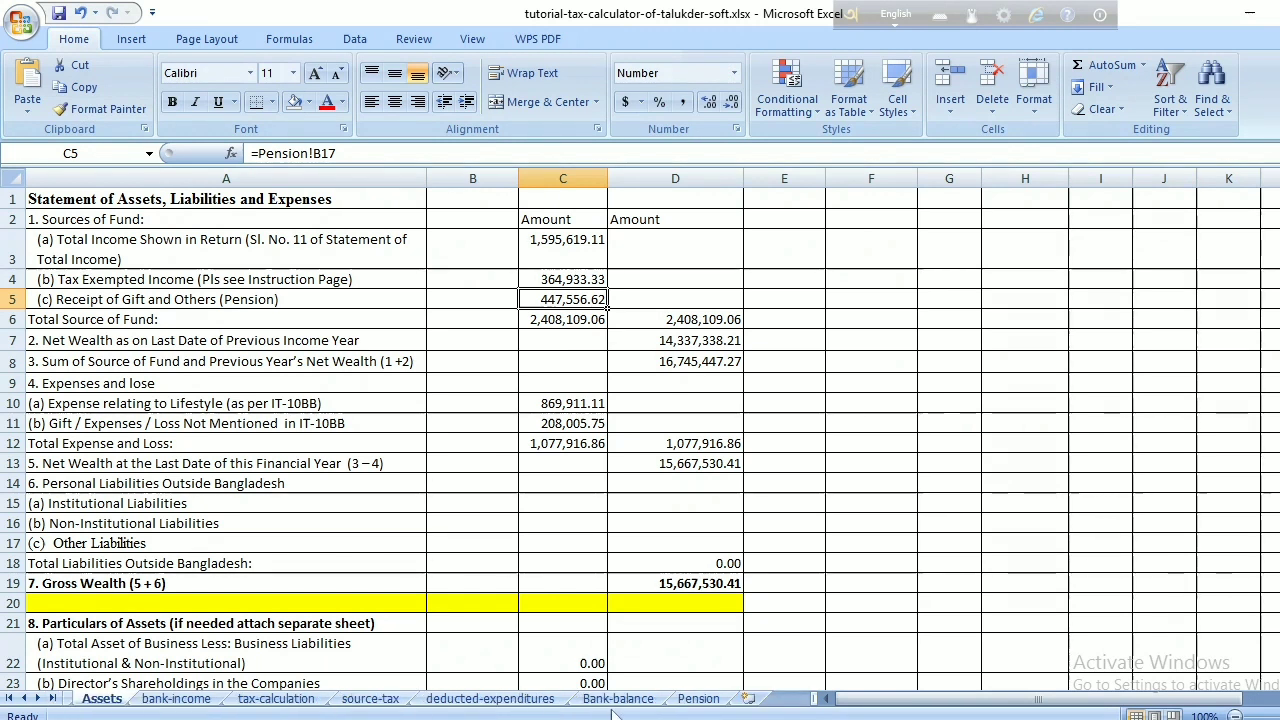
left_click(705, 699)
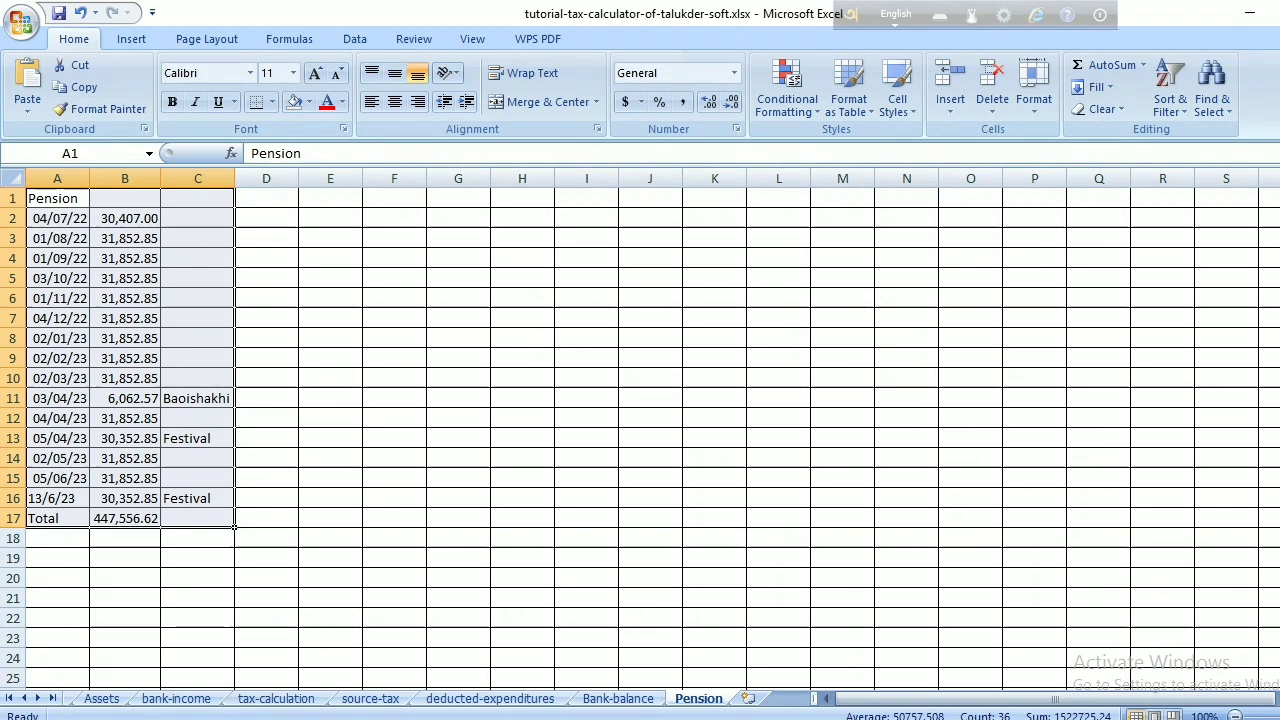
left_click(10, 699)
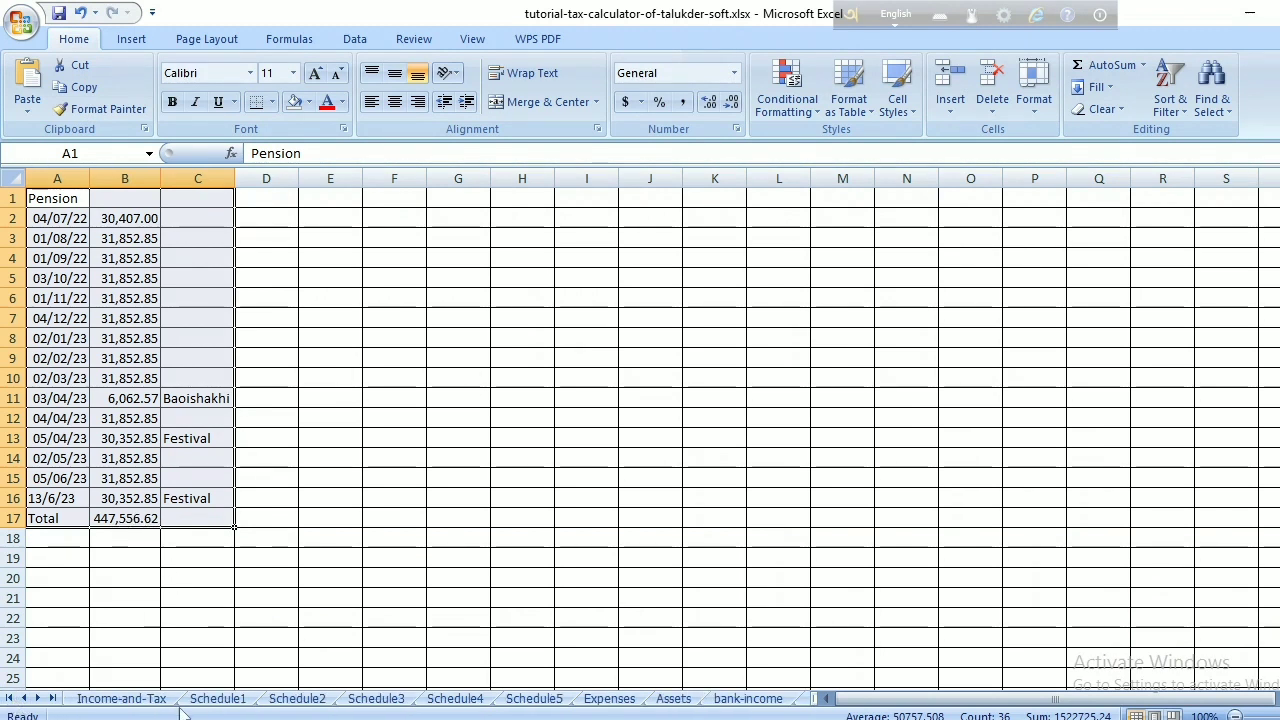
left_click(673, 699)
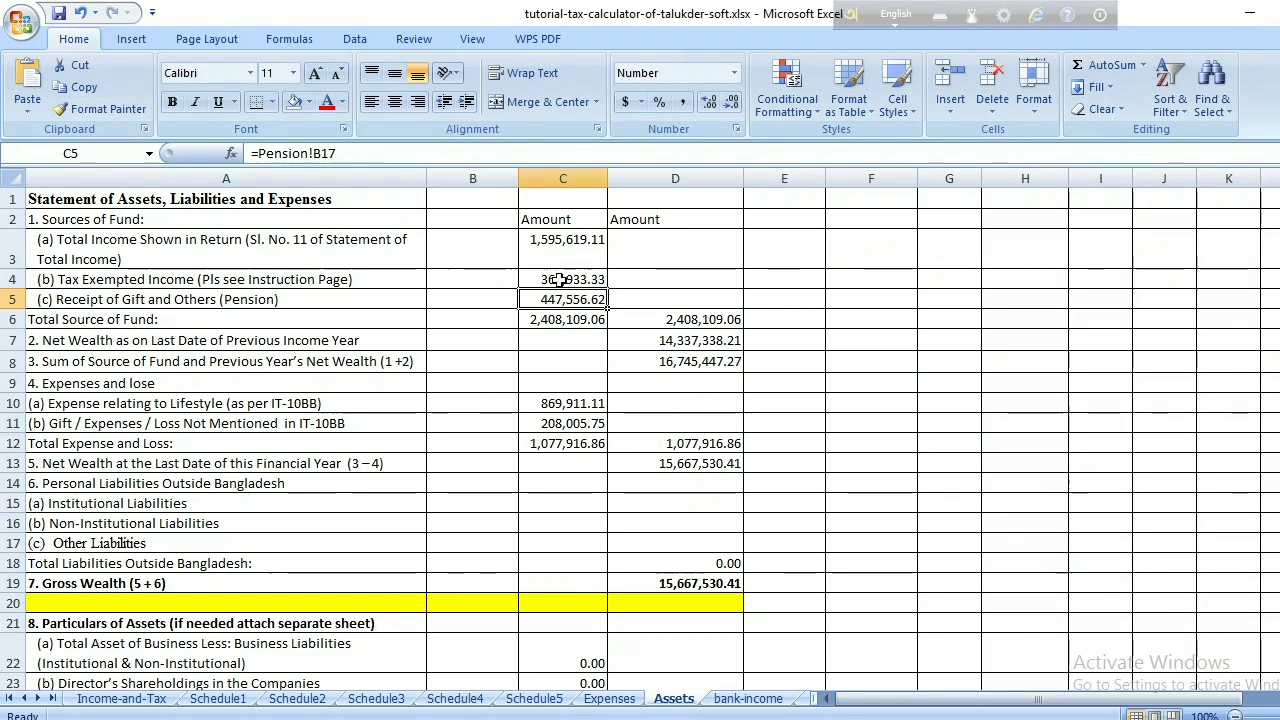
Inspect the Total Source of Fund, previous-year Net Wealth and combined sum in C6, D6, D7 and D8.
left_click(560, 322)
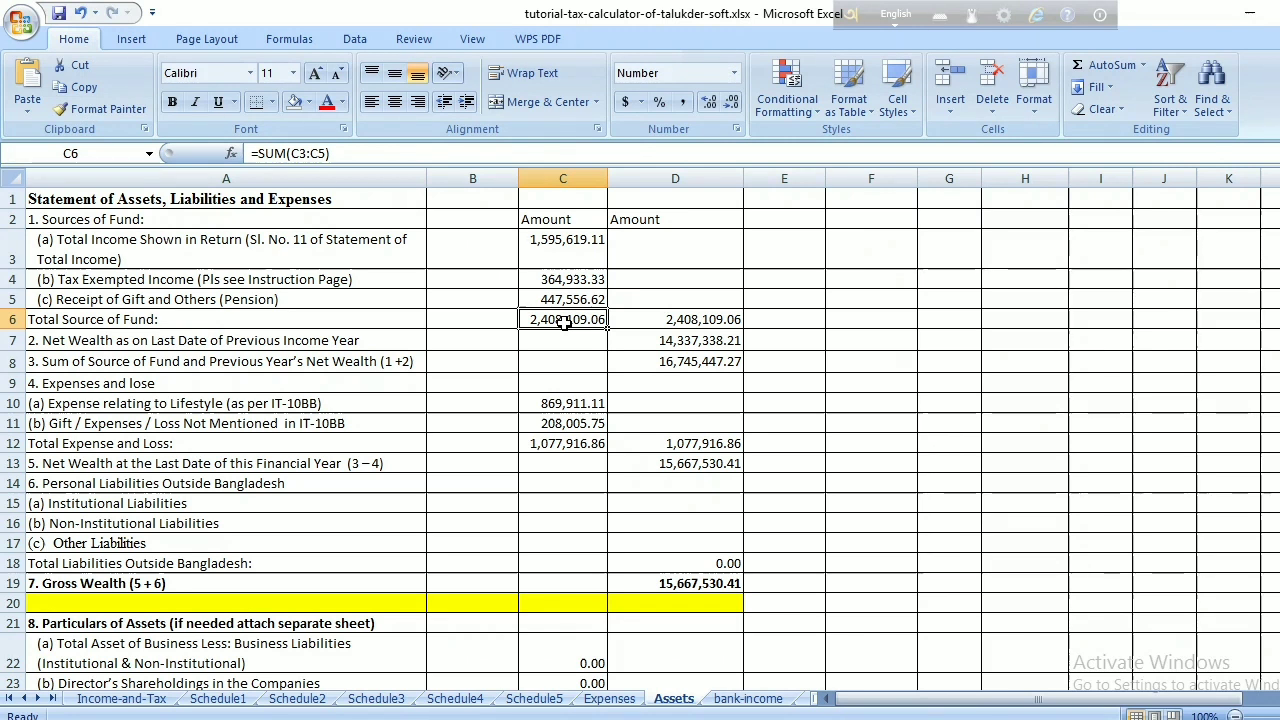
left_click(661, 324)
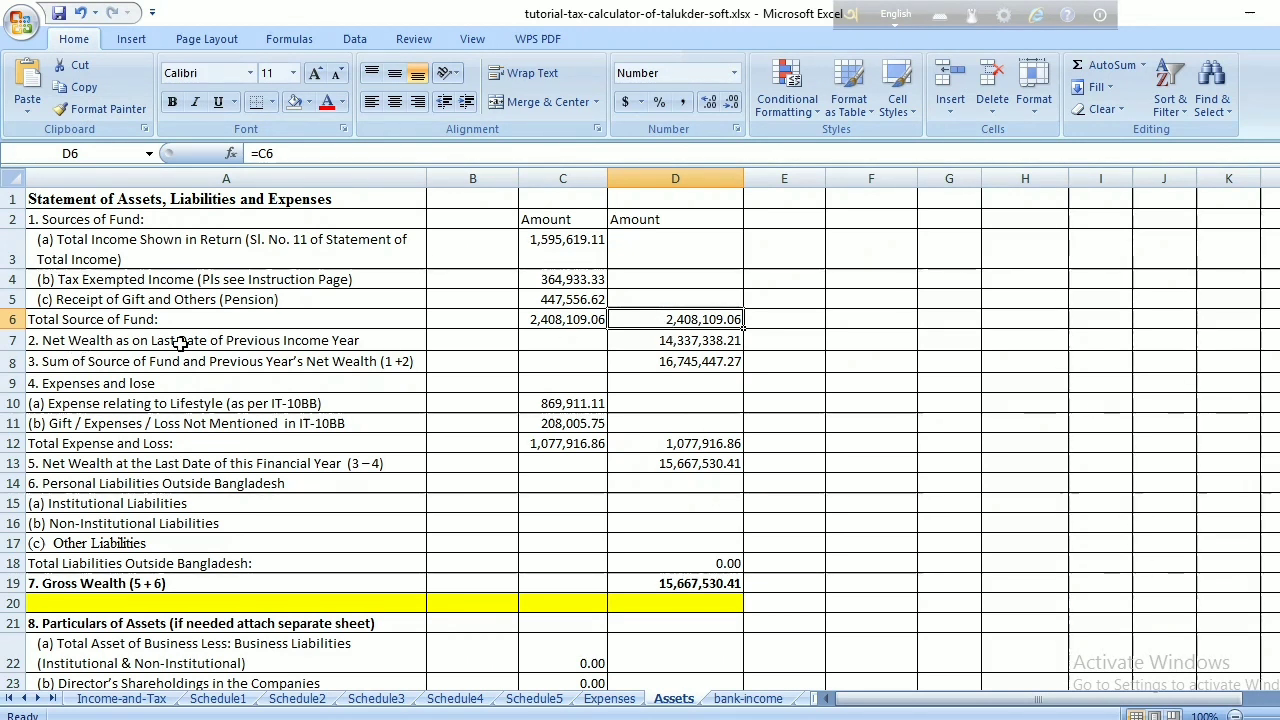
left_click(666, 341)
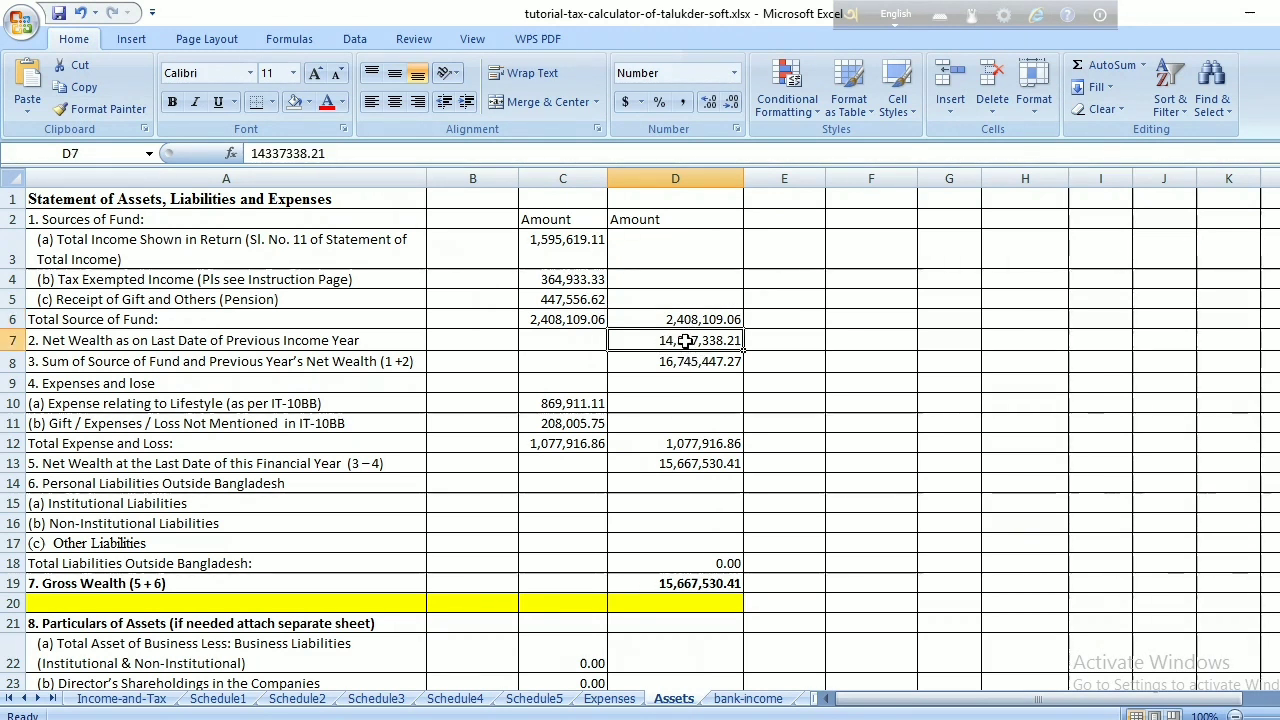
left_click(680, 321)
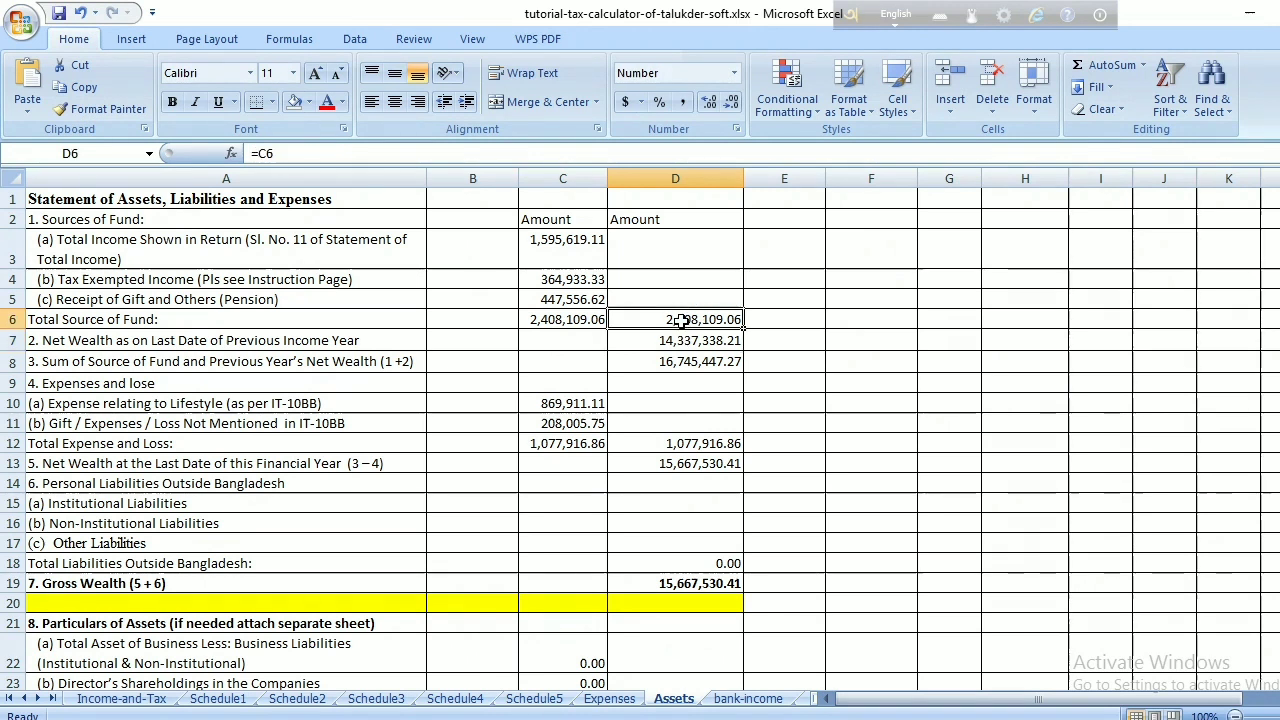
left_click(670, 365)
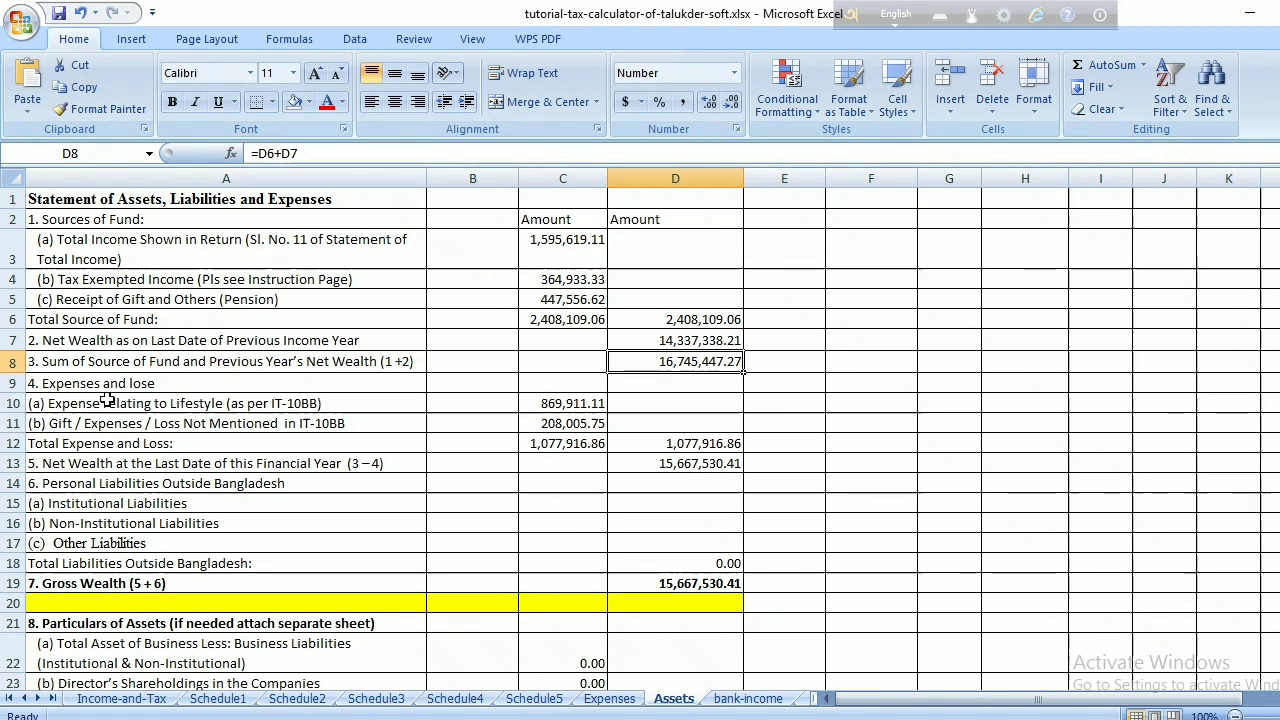
Inspect the lifestyle expense, gift/loss and total expense entries in rows 10 to 12, and the Net Wealth formula in D13.
left_click(559, 403)
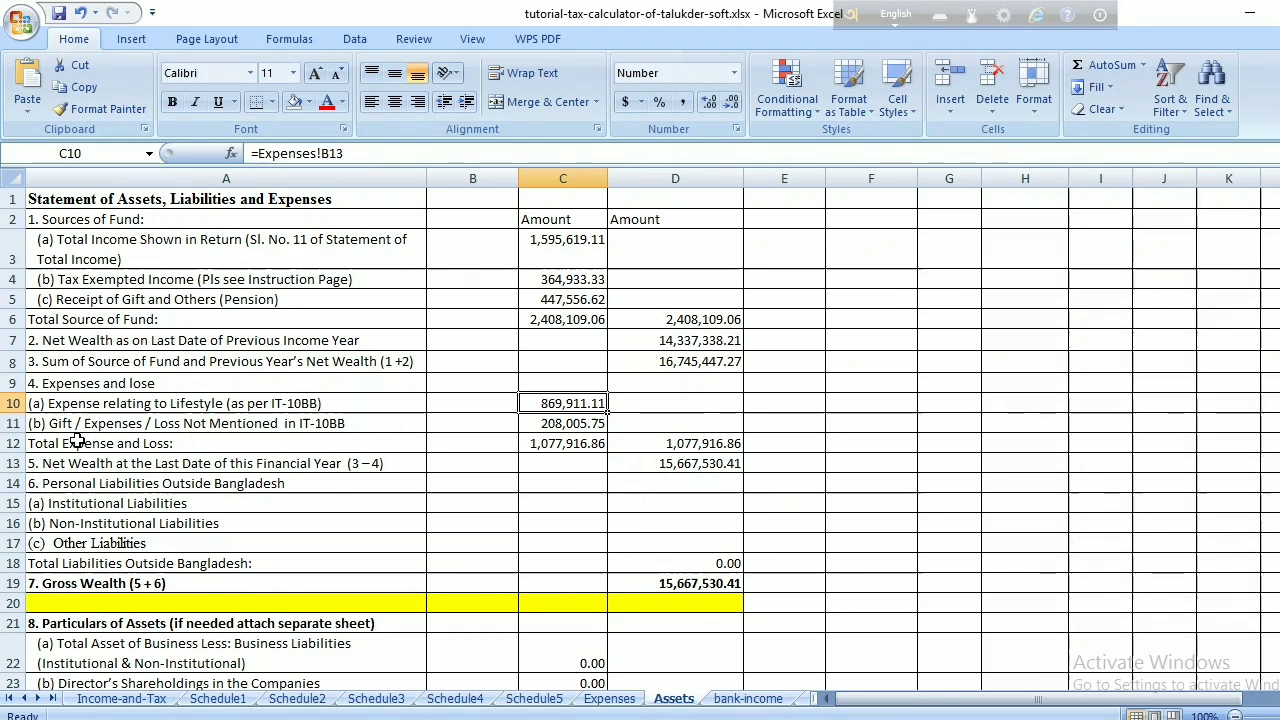
left_click(562, 425)
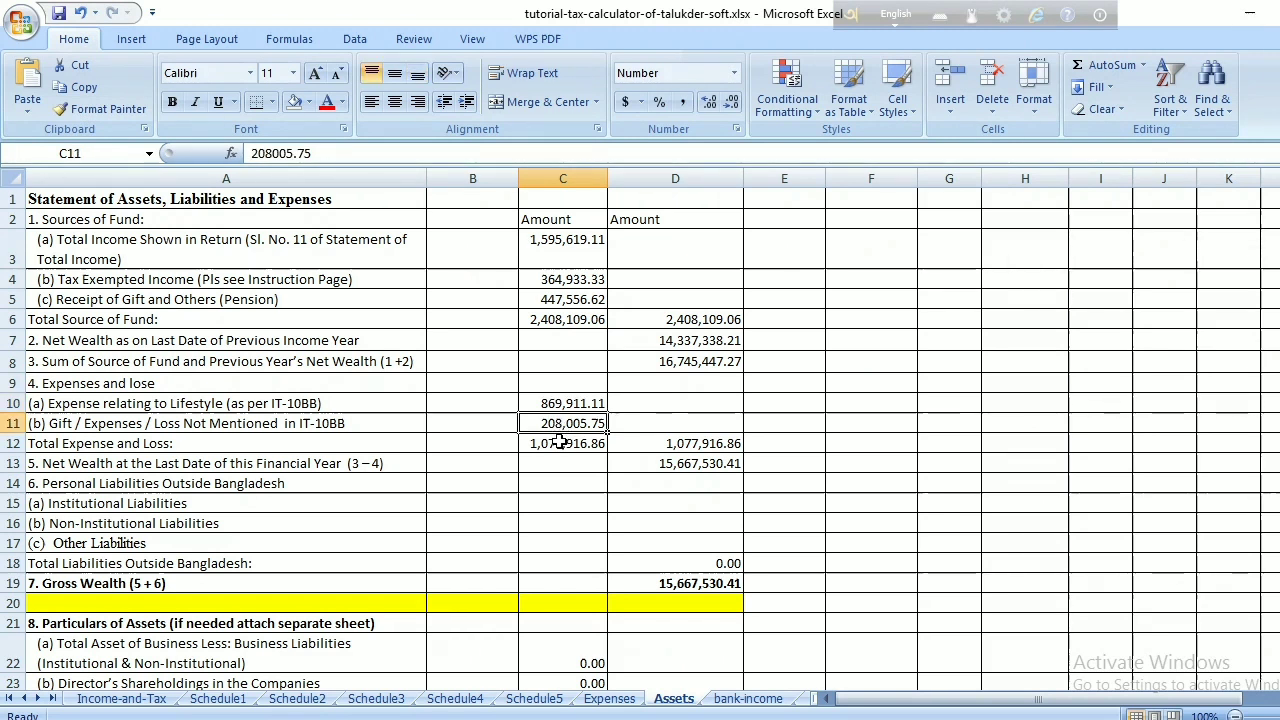
left_click(549, 444)
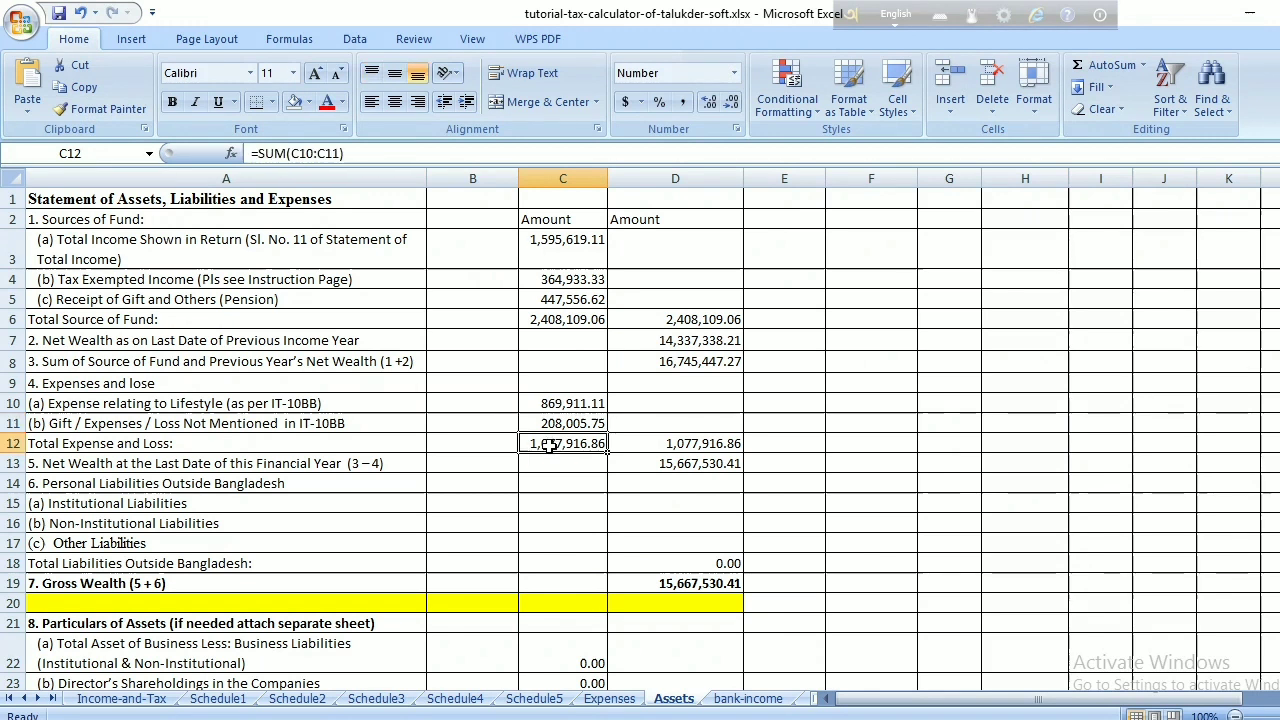
left_click(690, 446)
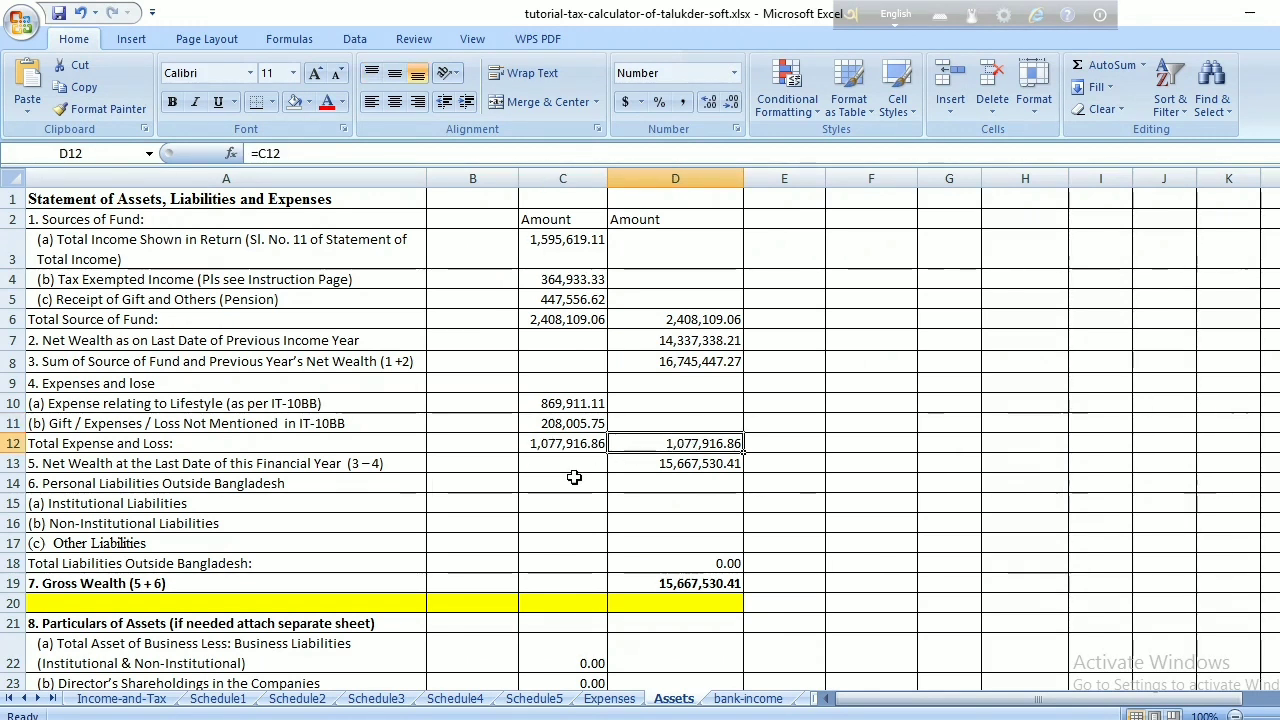
left_click(673, 465)
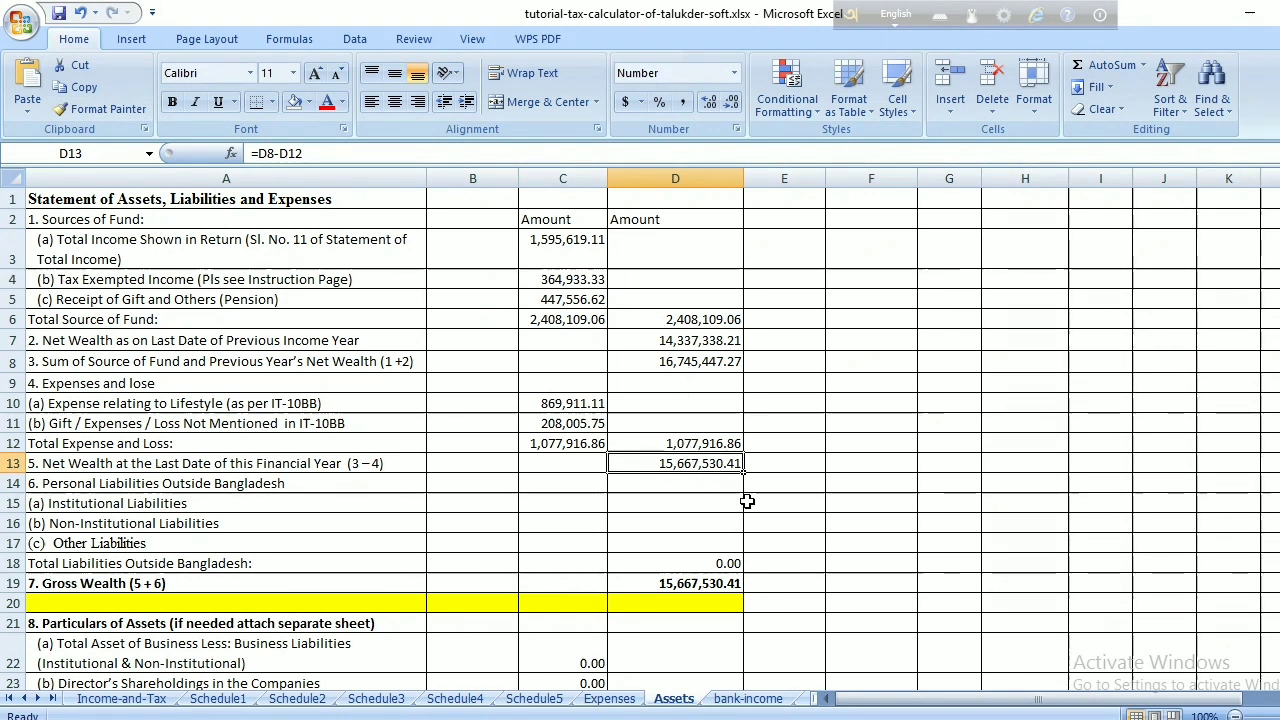
Inspect the Gross Wealth formula in D19 and review the Particulars of Assets section down to the difference check.
scroll(740, 498, "down", 1)
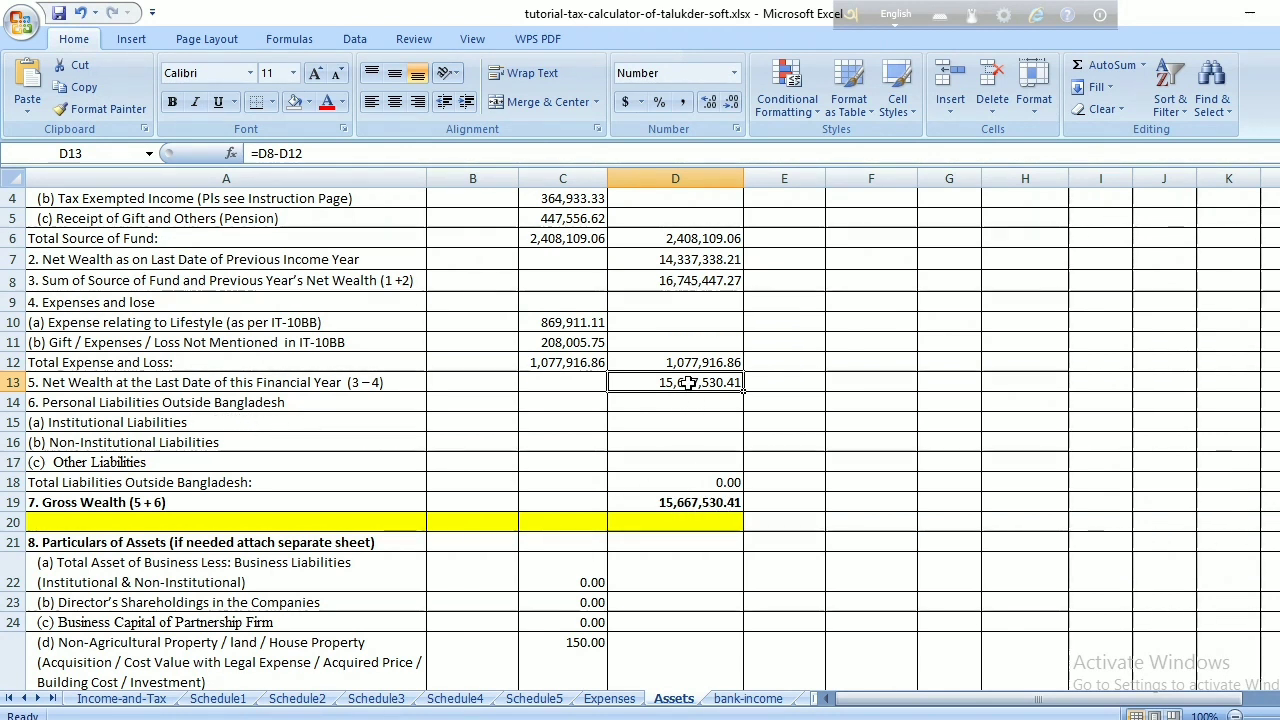
left_click(678, 505)
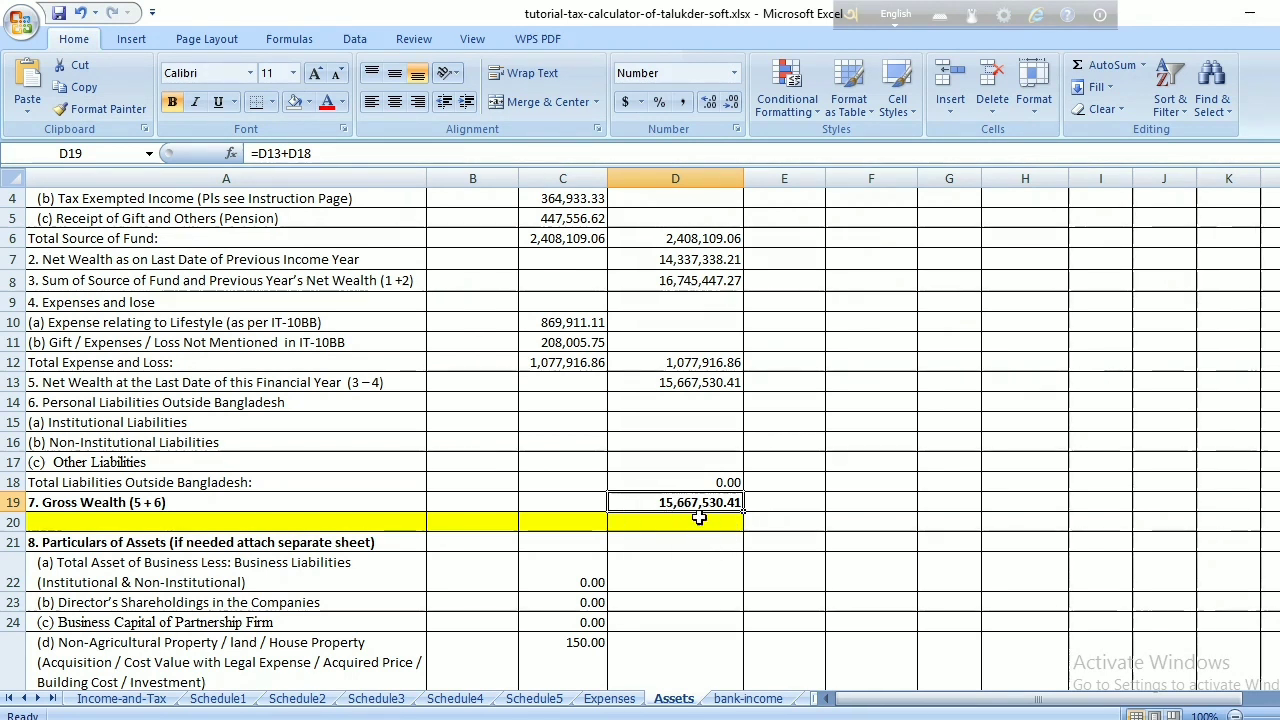
scroll(643, 526, "down", 1)
scroll(643, 526, "down", 2)
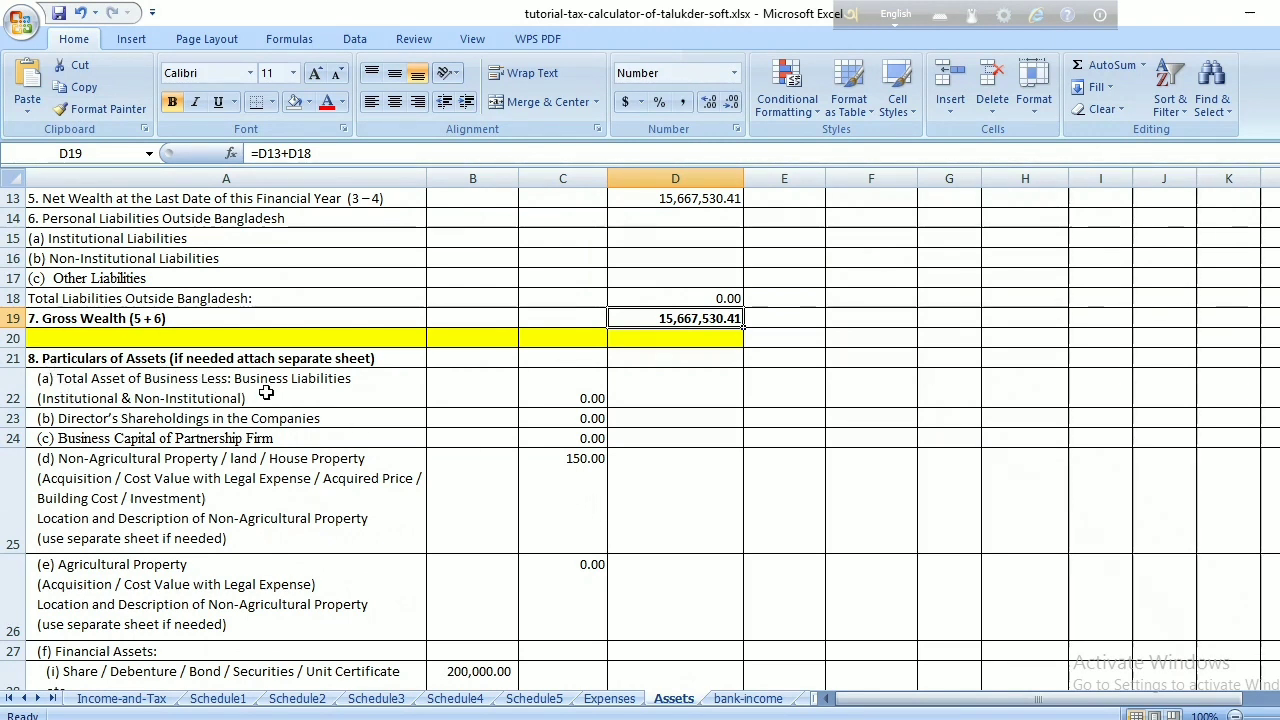
scroll(348, 550, "down", 3)
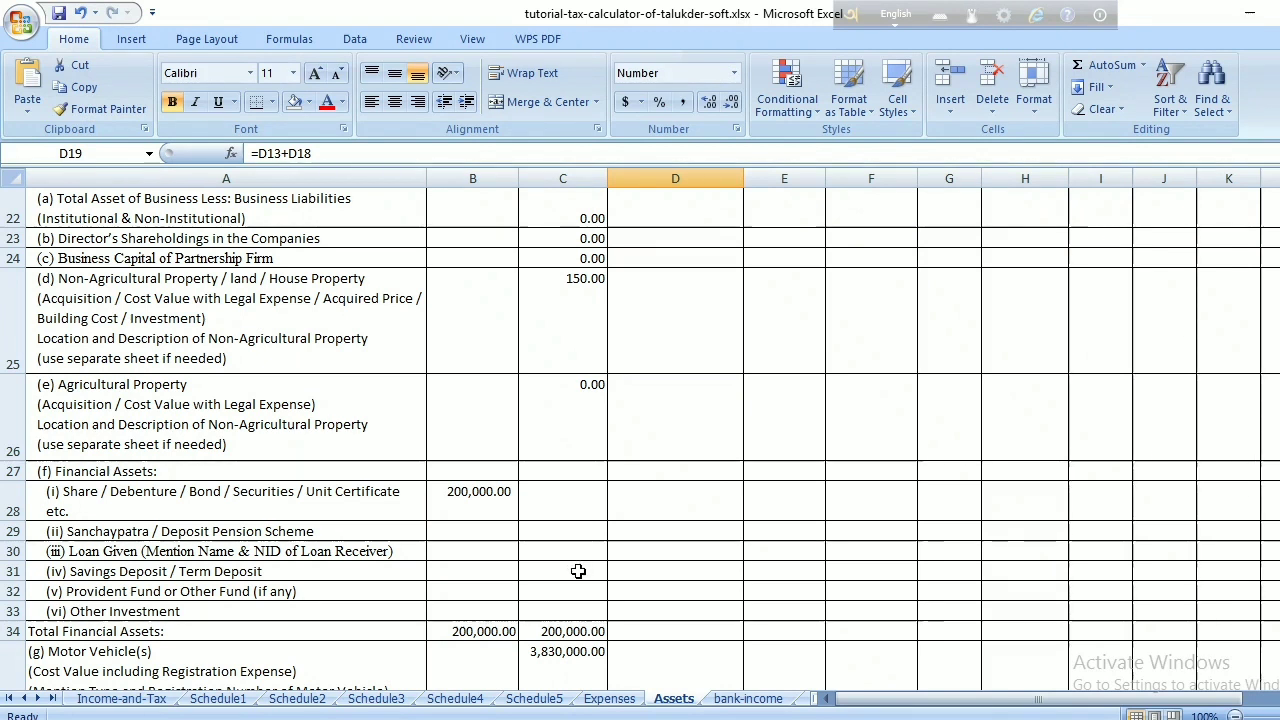
scroll(578, 571, "down", 1)
scroll(565, 545, "down", 2)
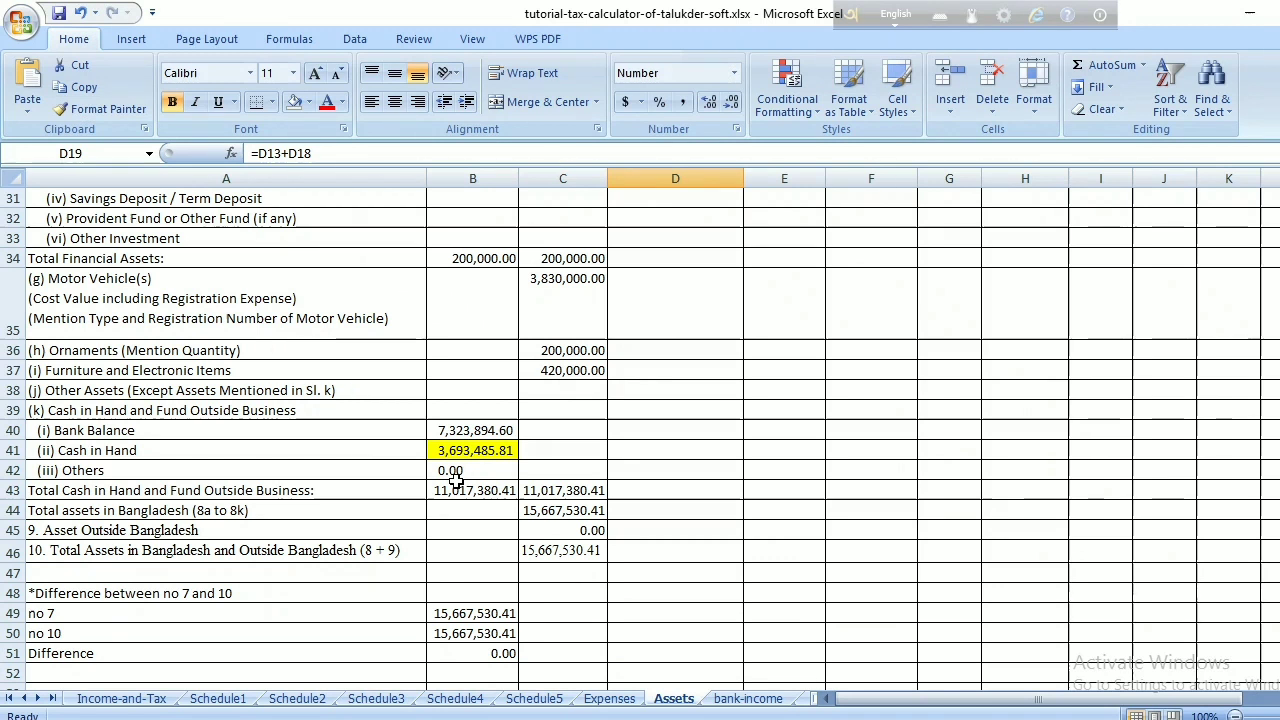
Trace the Bank Balance formula in B40 to its source on the Bank-balance sheet, and return to Assets.
left_click(443, 431)
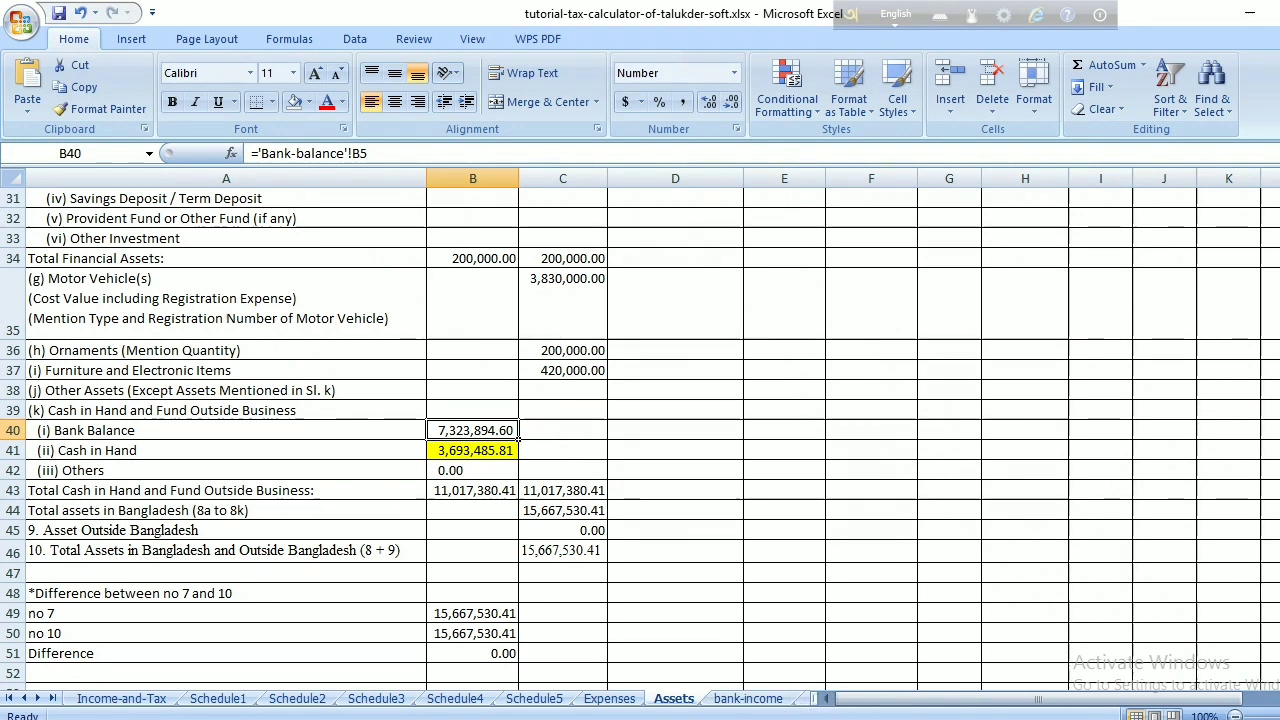
left_click(53, 698)
left_click(618, 698)
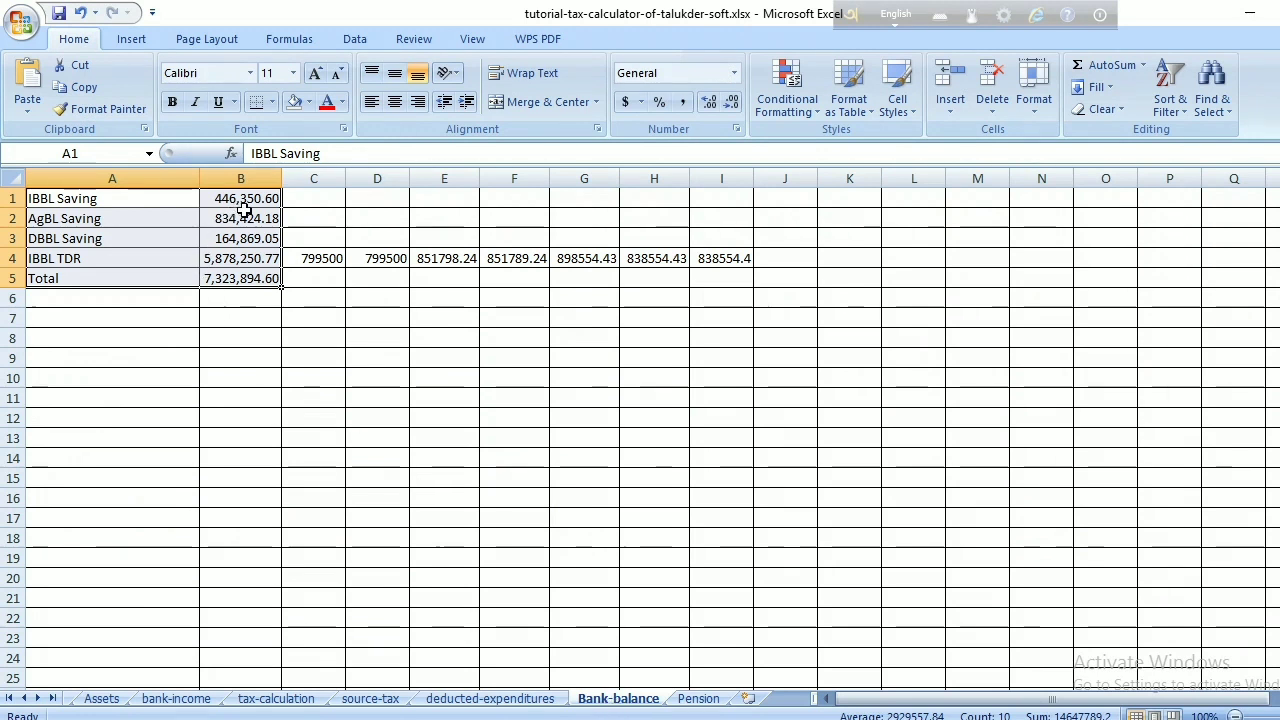
left_click(101, 698)
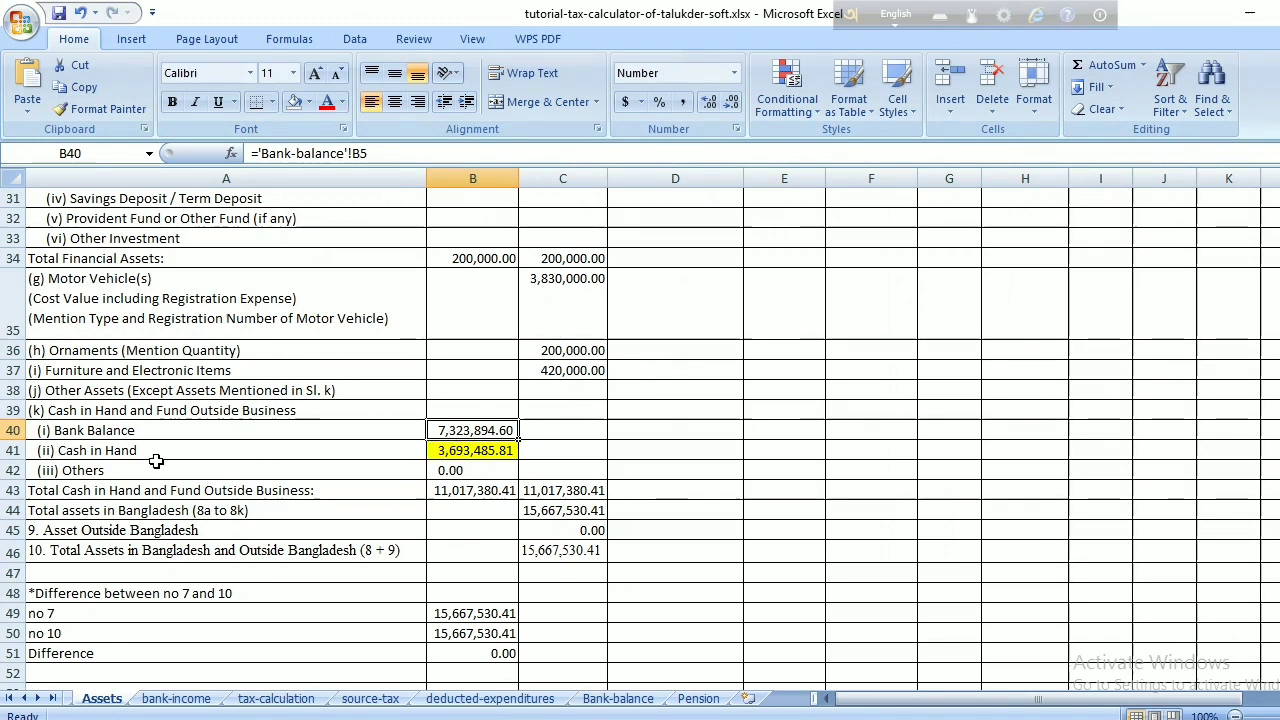
Set the Cash in Hand amount in B41 to 0.
left_click(447, 451)
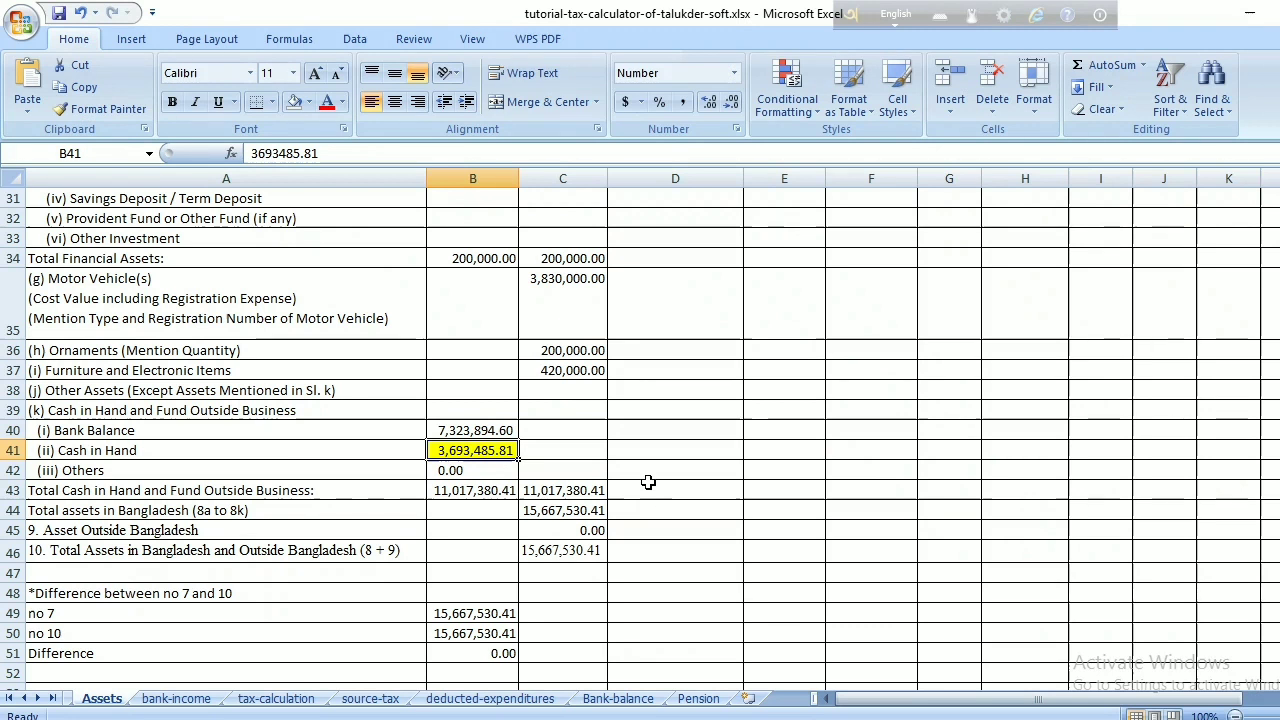
type("0")
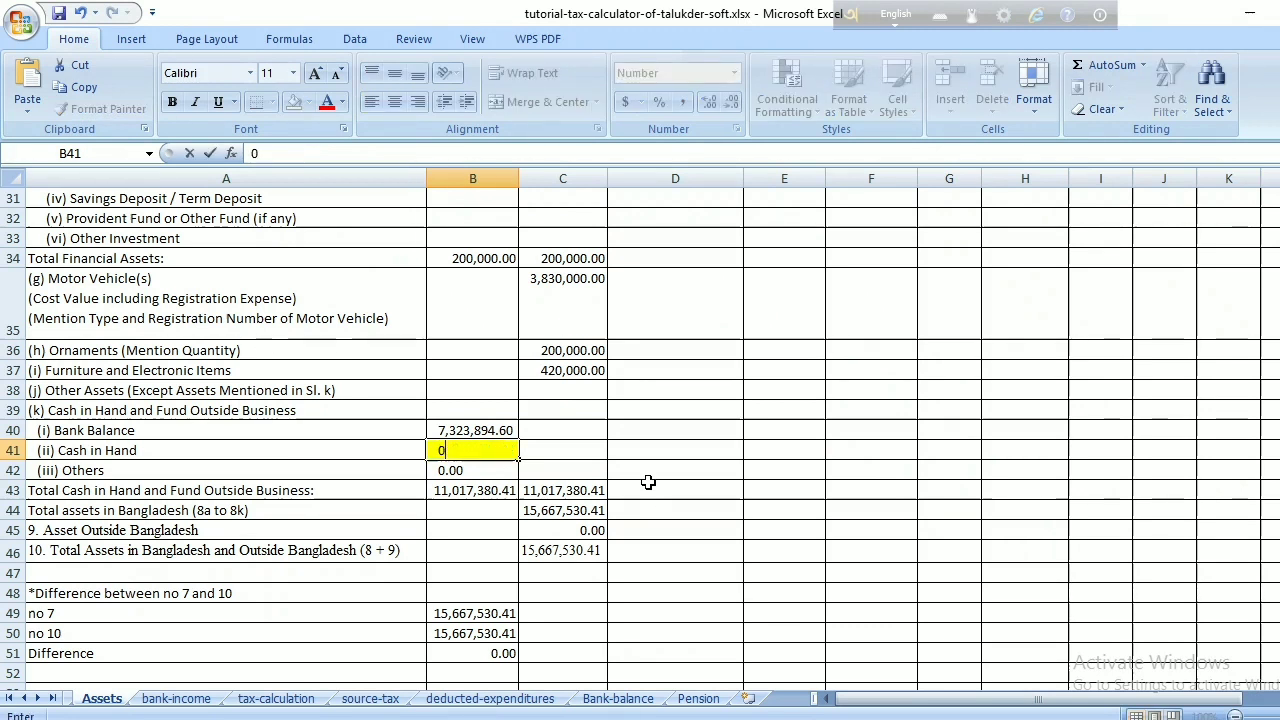
left_click(624, 464)
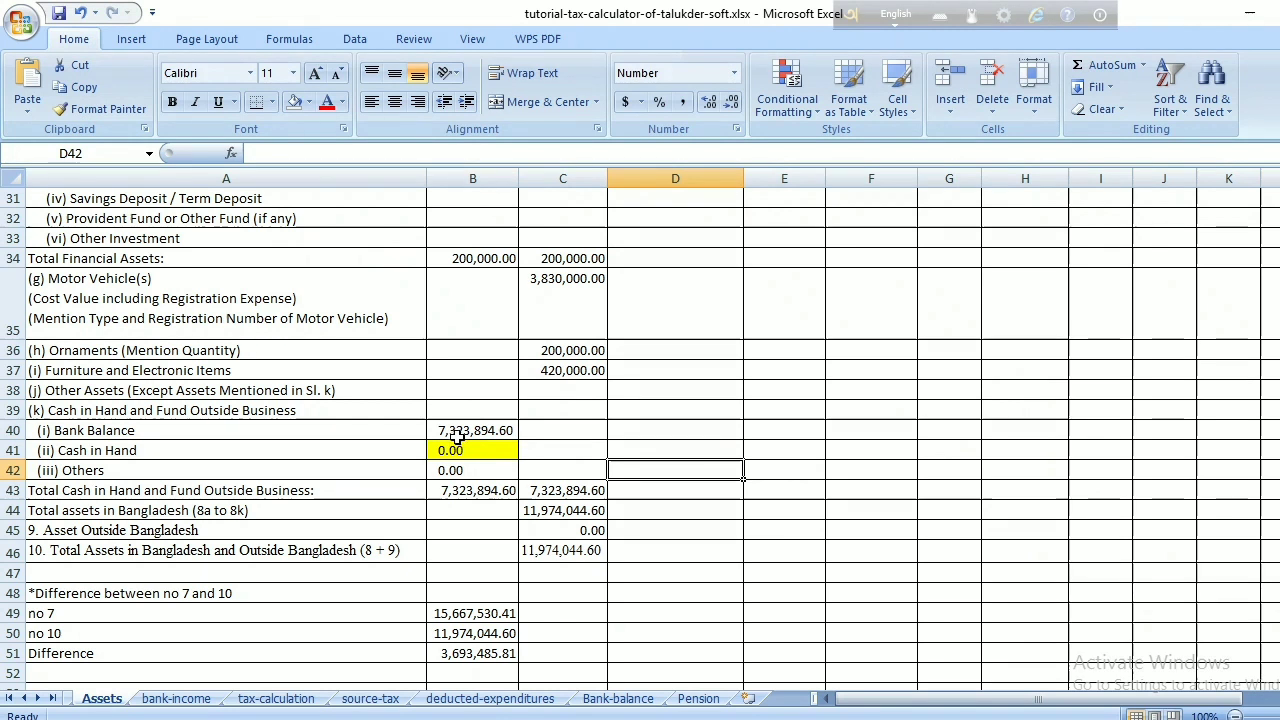
Inspect the formulas for total cash in hand in B43 and C43, total assets in Bangladesh in C44, and item 10 in C46.
left_click(458, 491)
left_click(551, 491)
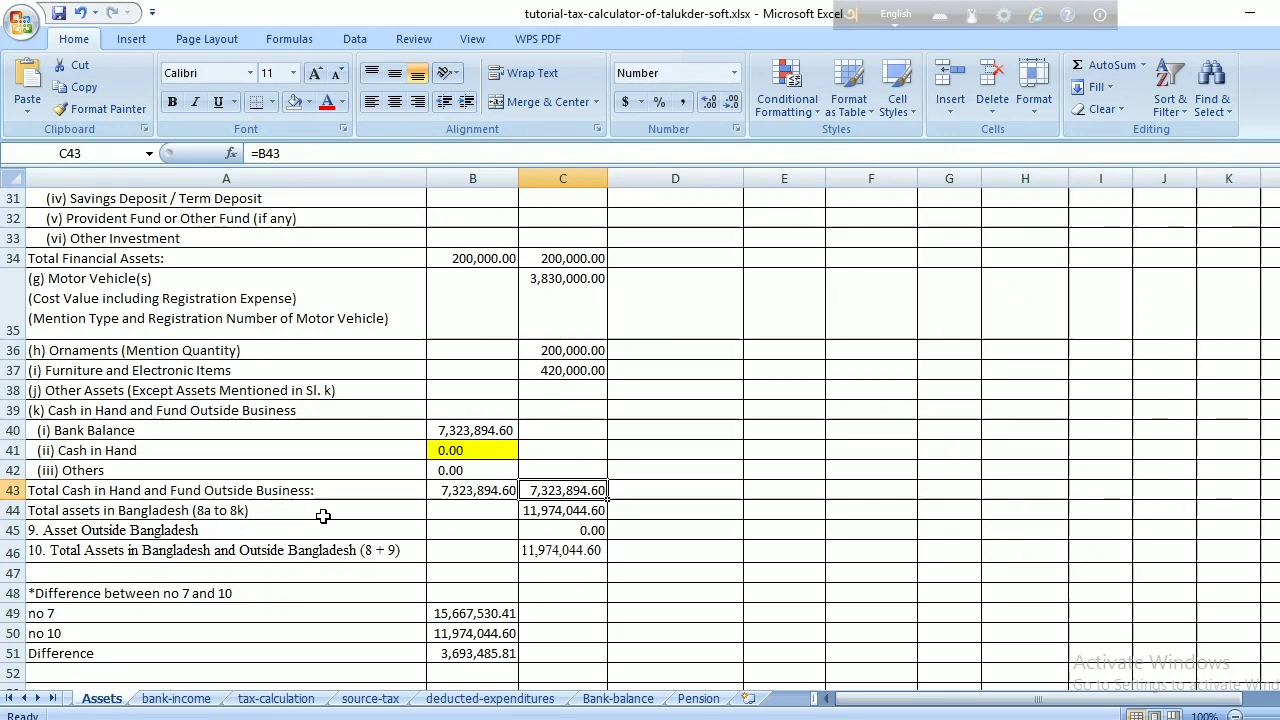
left_click(549, 512)
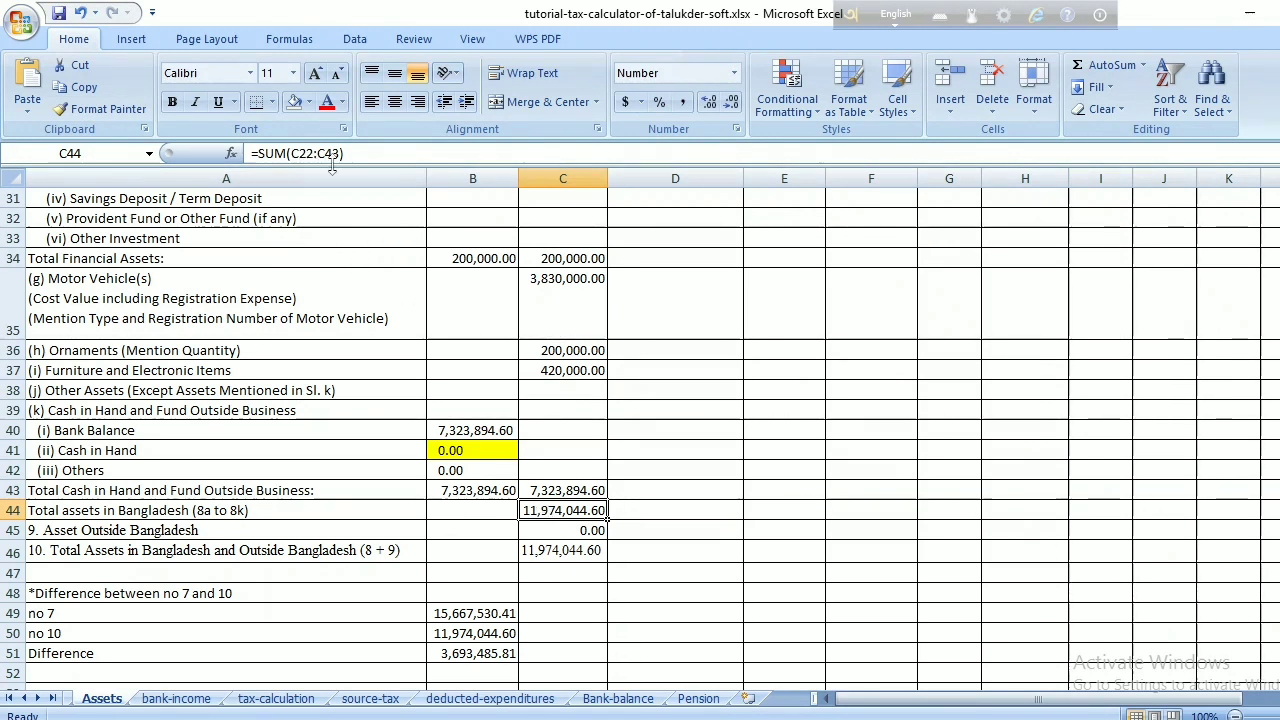
left_click(553, 555)
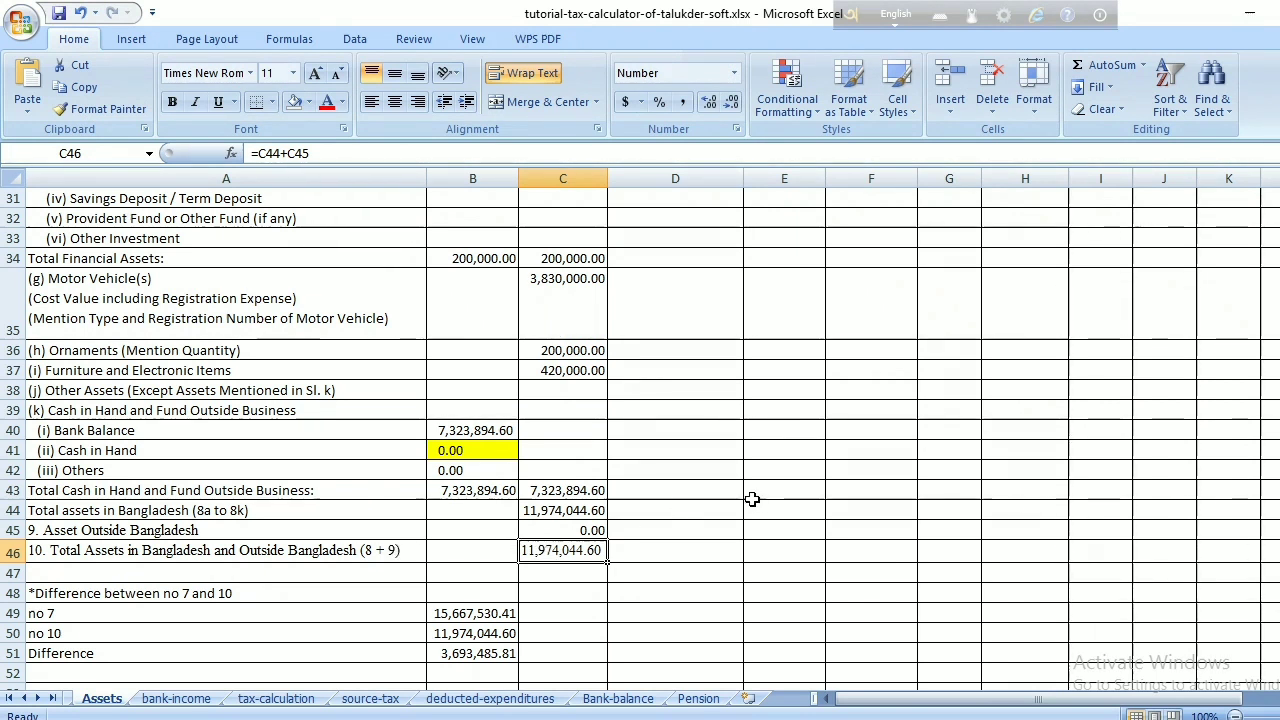
Review Gross Wealth in row 19, and inspect the no 7, no 10 and Difference formulas in B49, B50 and B51.
scroll(752, 498, "up", 7)
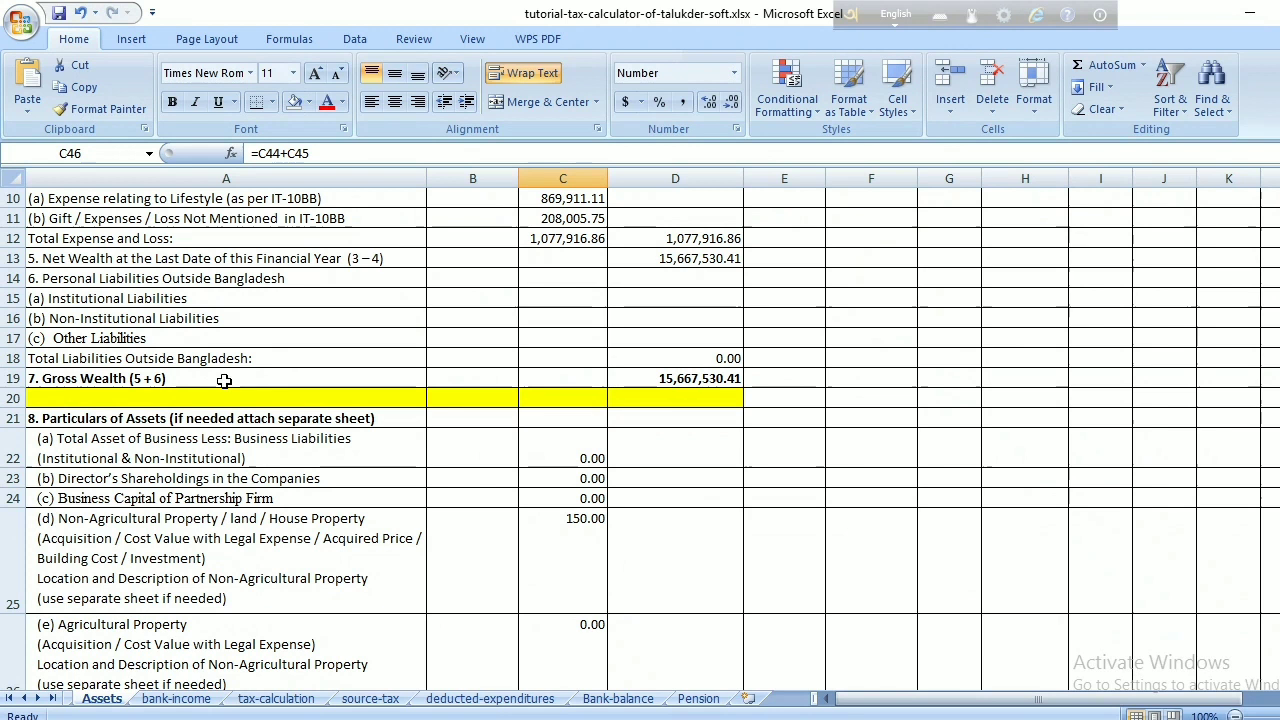
scroll(706, 465, "down", 10)
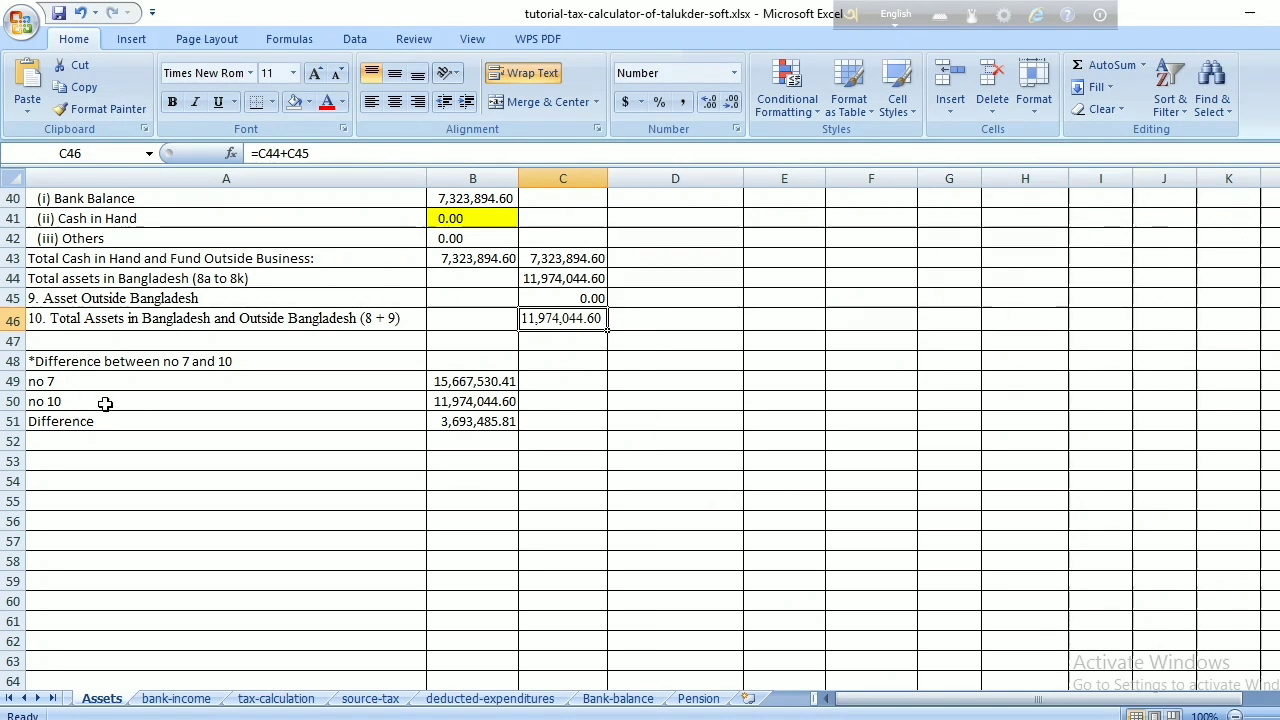
left_click(476, 386)
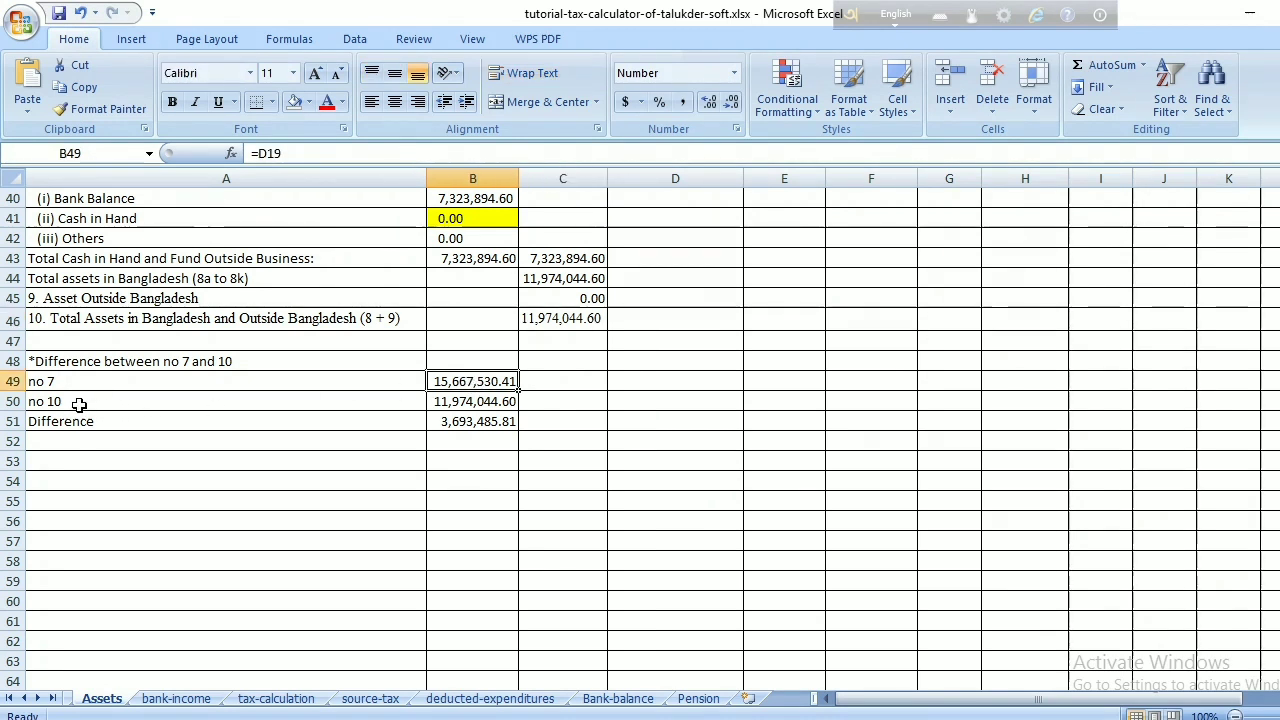
left_click(474, 401)
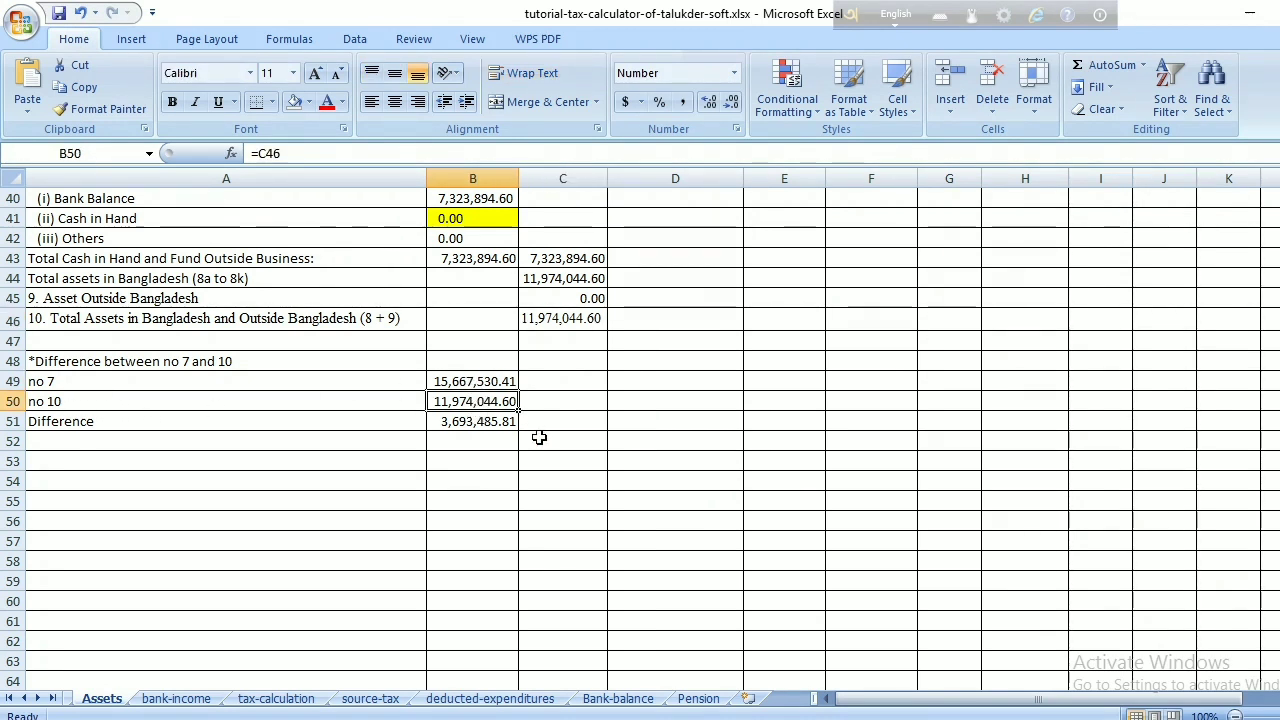
left_click(481, 423)
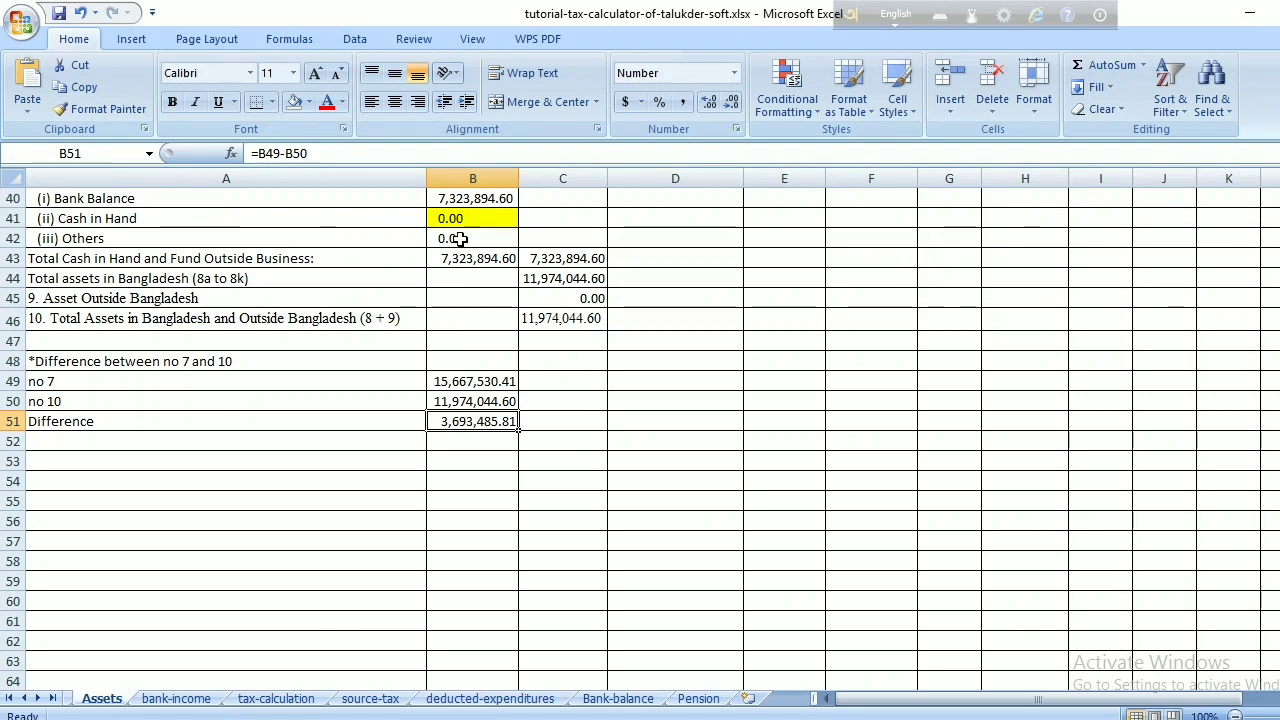
Enter 3693485.81 in the empty cell D51 as a plain number and copy that text.
left_click(633, 419)
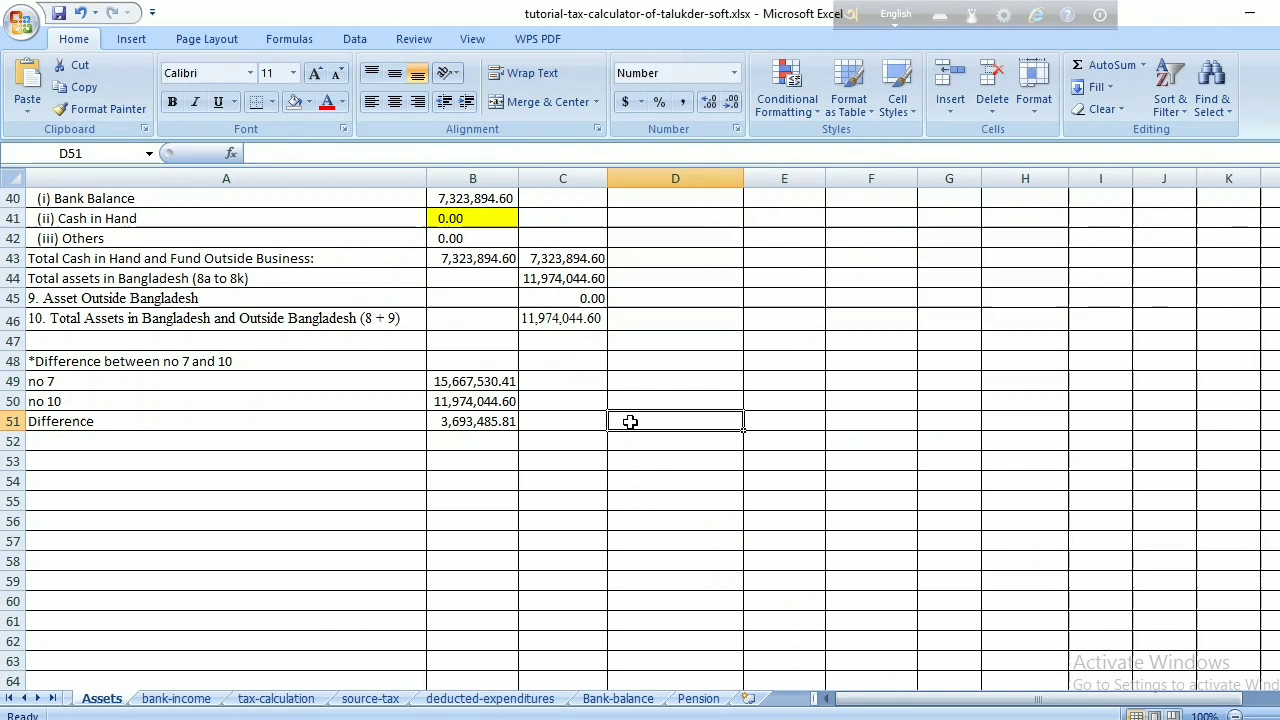
type("3693")
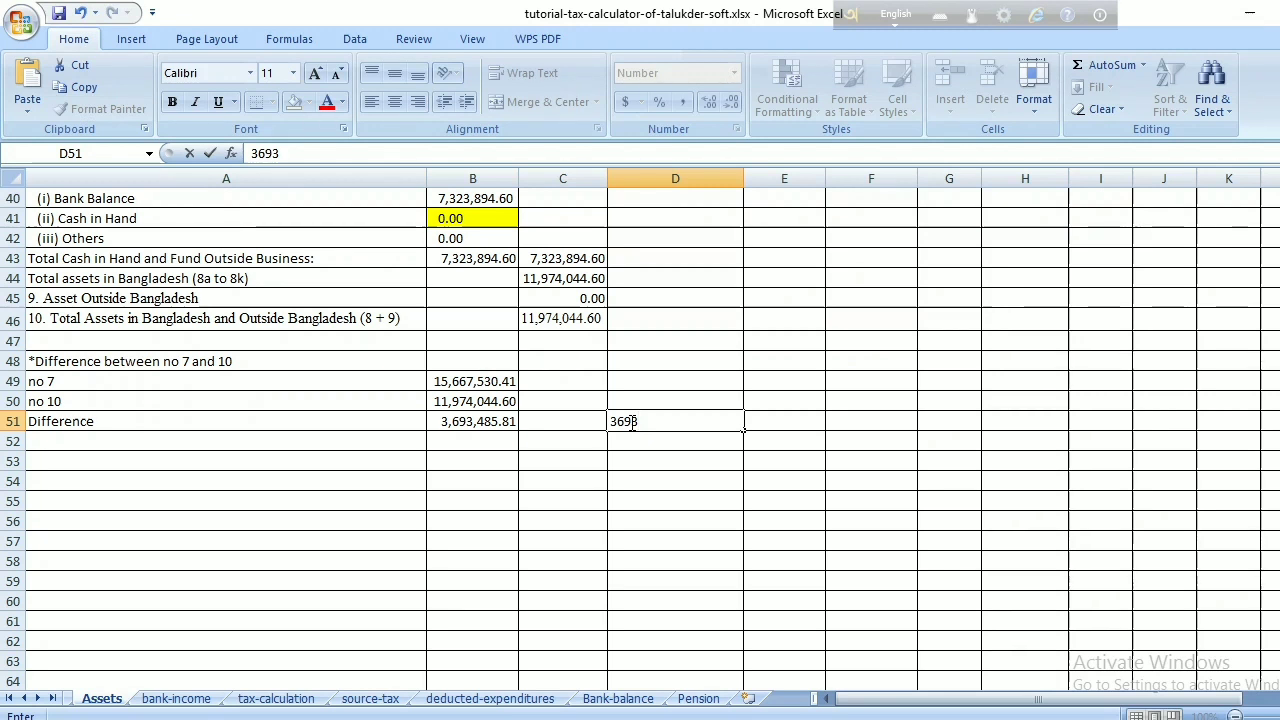
type("485.81")
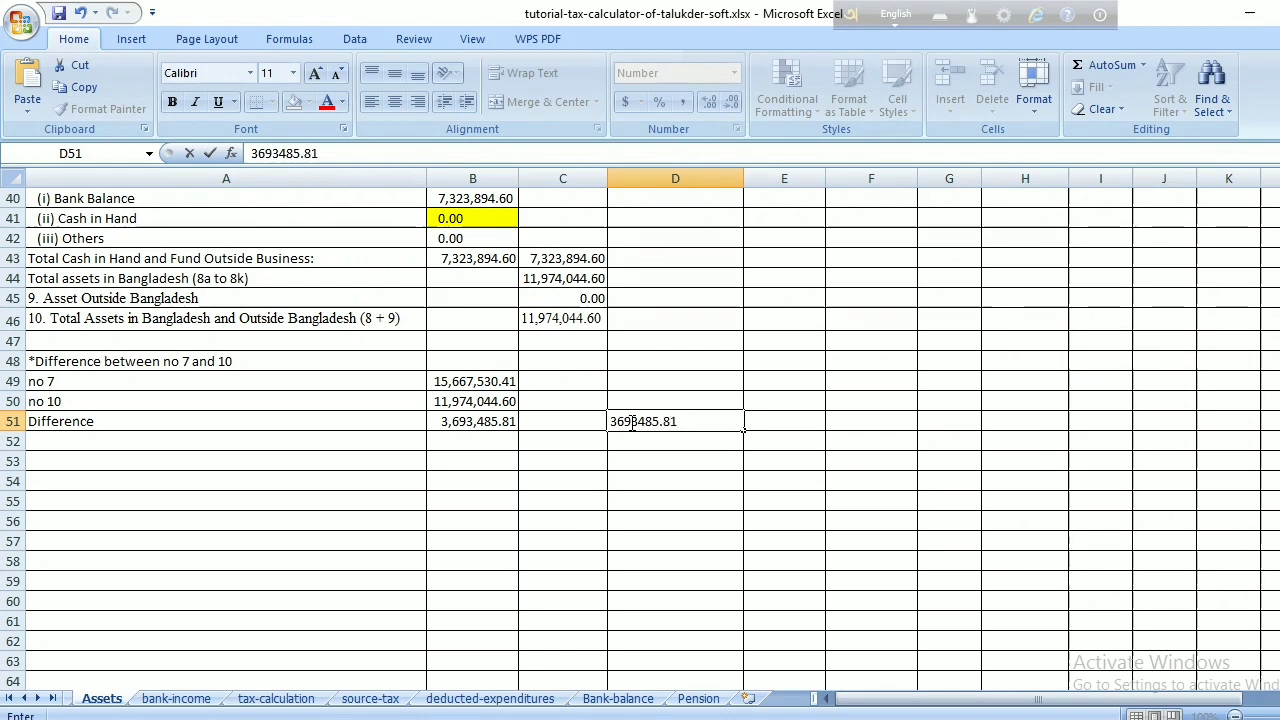
left_click_drag(670, 422, 612, 431)
left_click(613, 431)
double_click(613, 432)
key("ctrl+c")
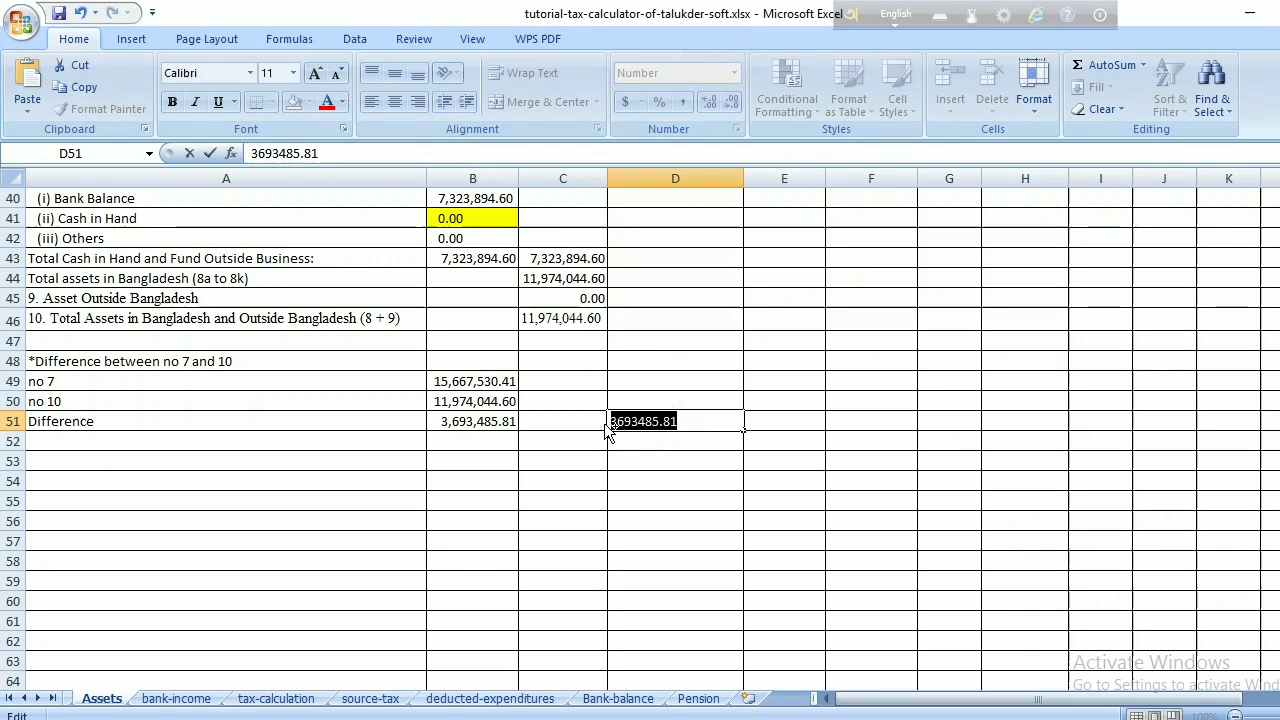
Paste the copied 3693485.81 into Cash in Hand B41, clear the helper value in D51, and check the Difference in B51.
left_click(490, 220)
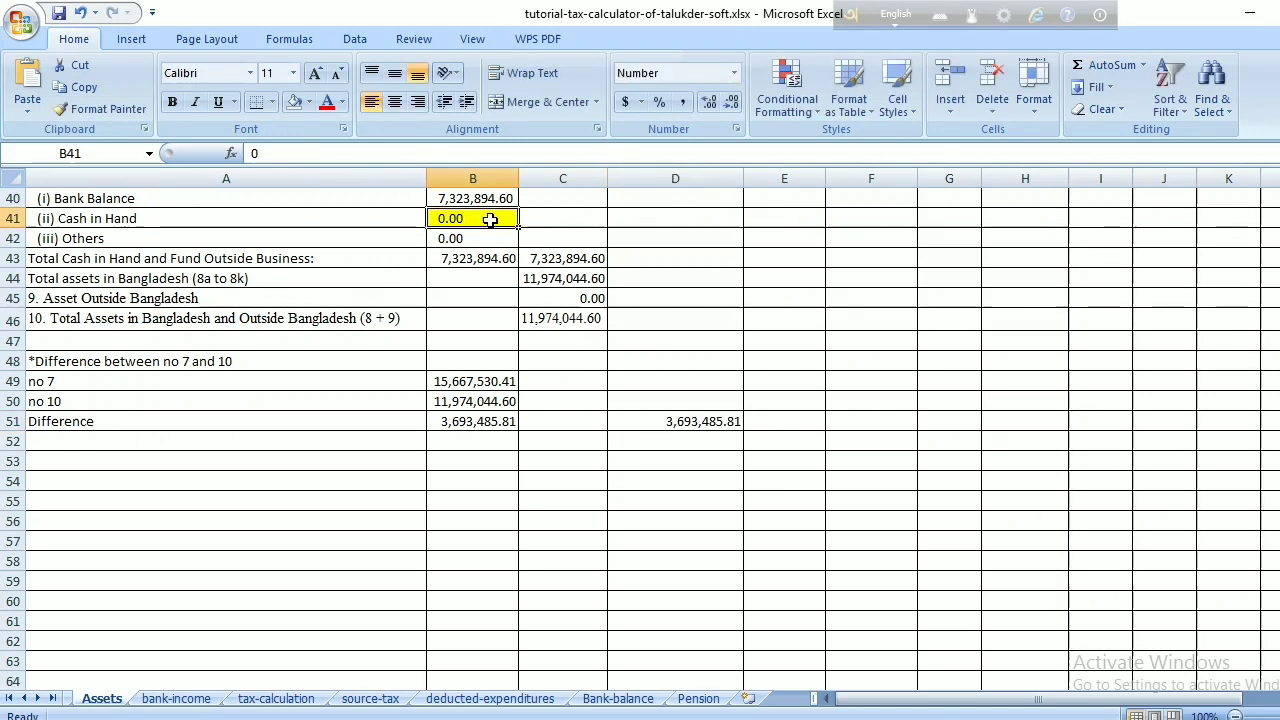
key("ctrl+v")
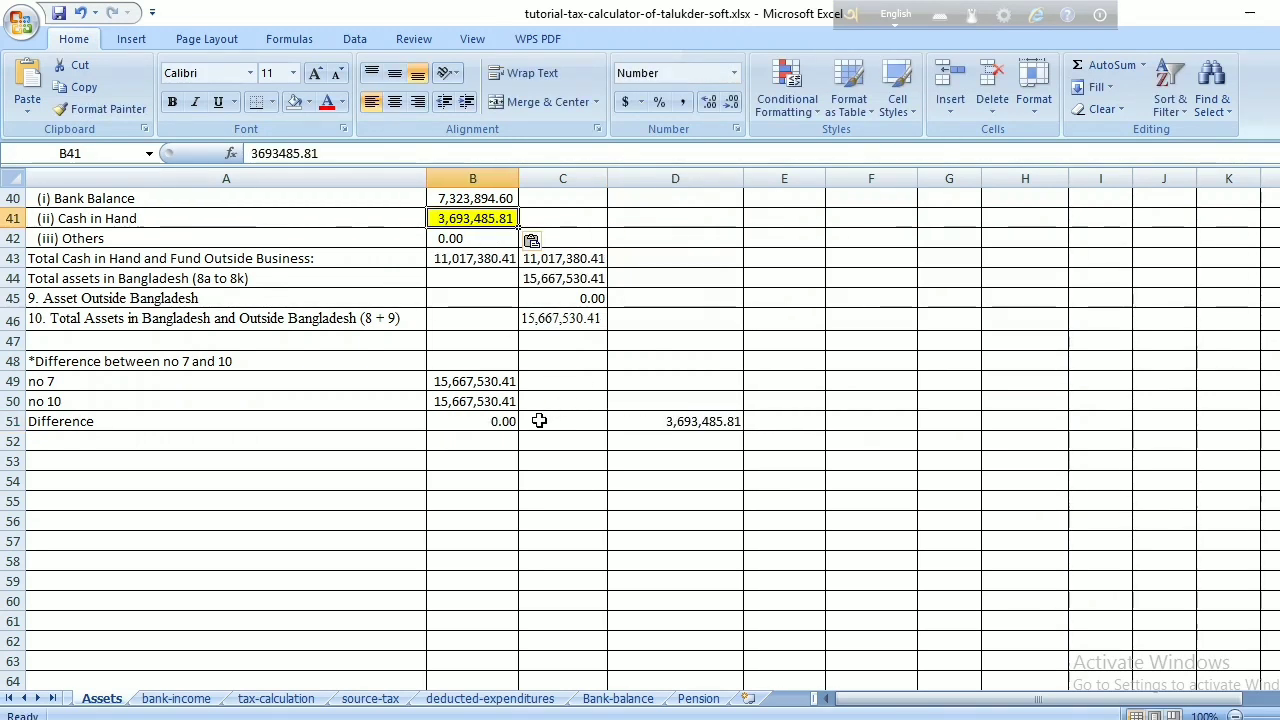
left_click(663, 421)
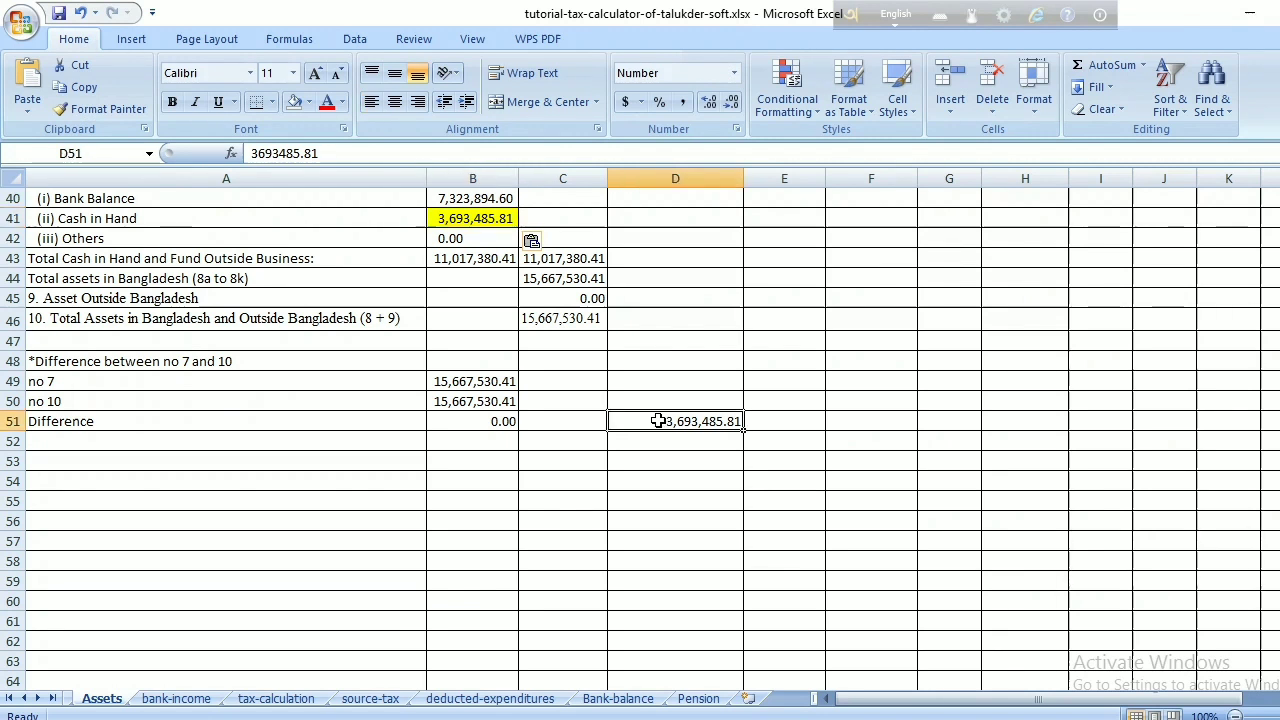
key("Delete")
left_click(505, 422)
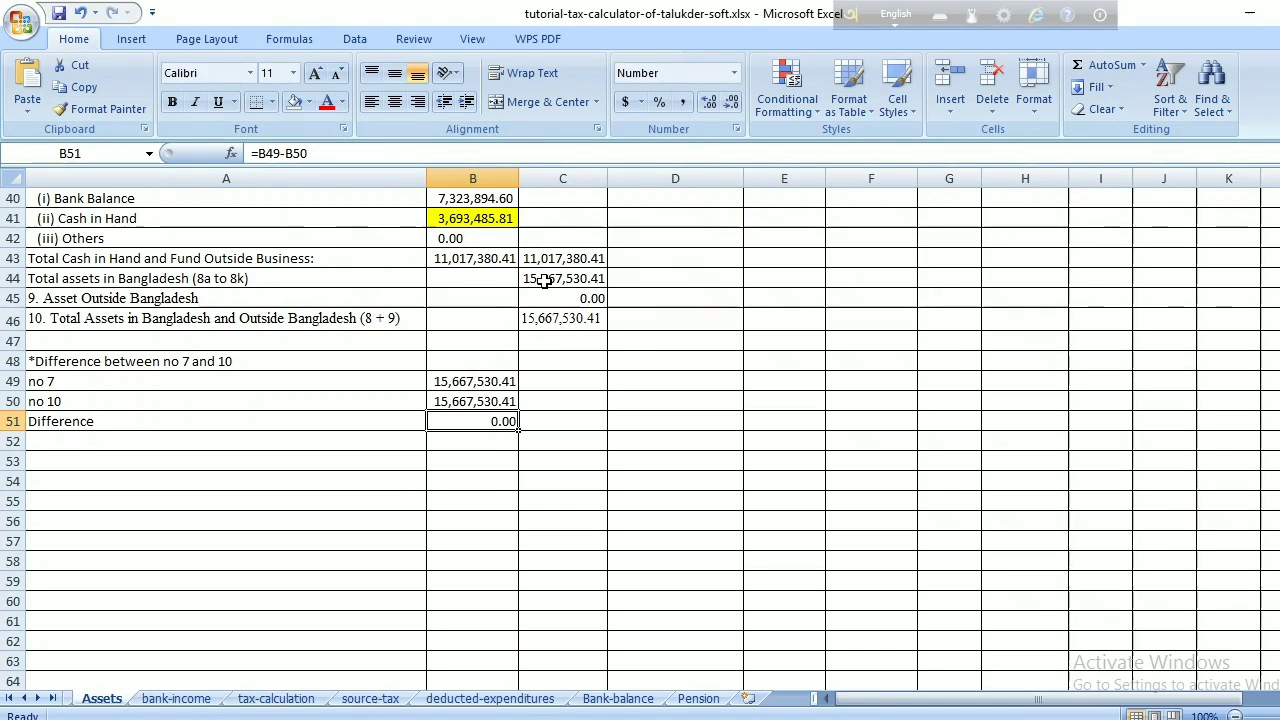
Compare Gross Wealth in D19 with the asset items, the item 10 total assets and the difference check in rows 48 to 51.
scroll(635, 251, "up", 5)
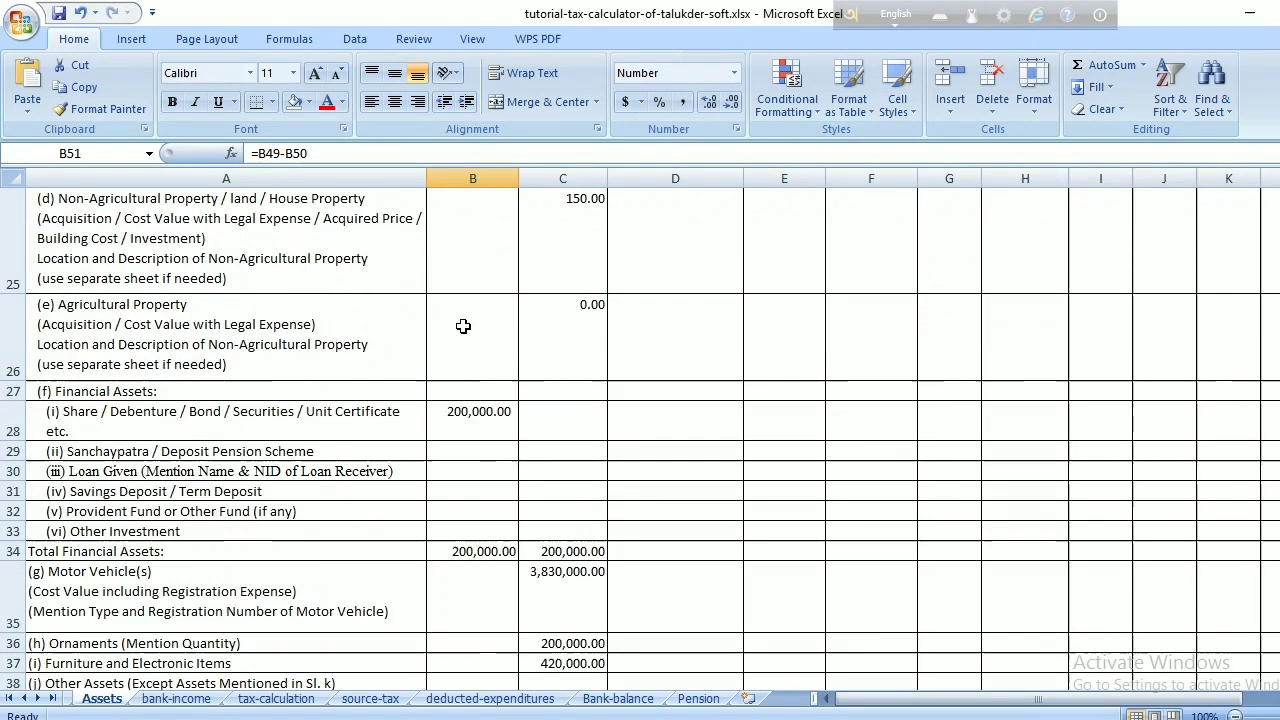
scroll(240, 384, "up", 2)
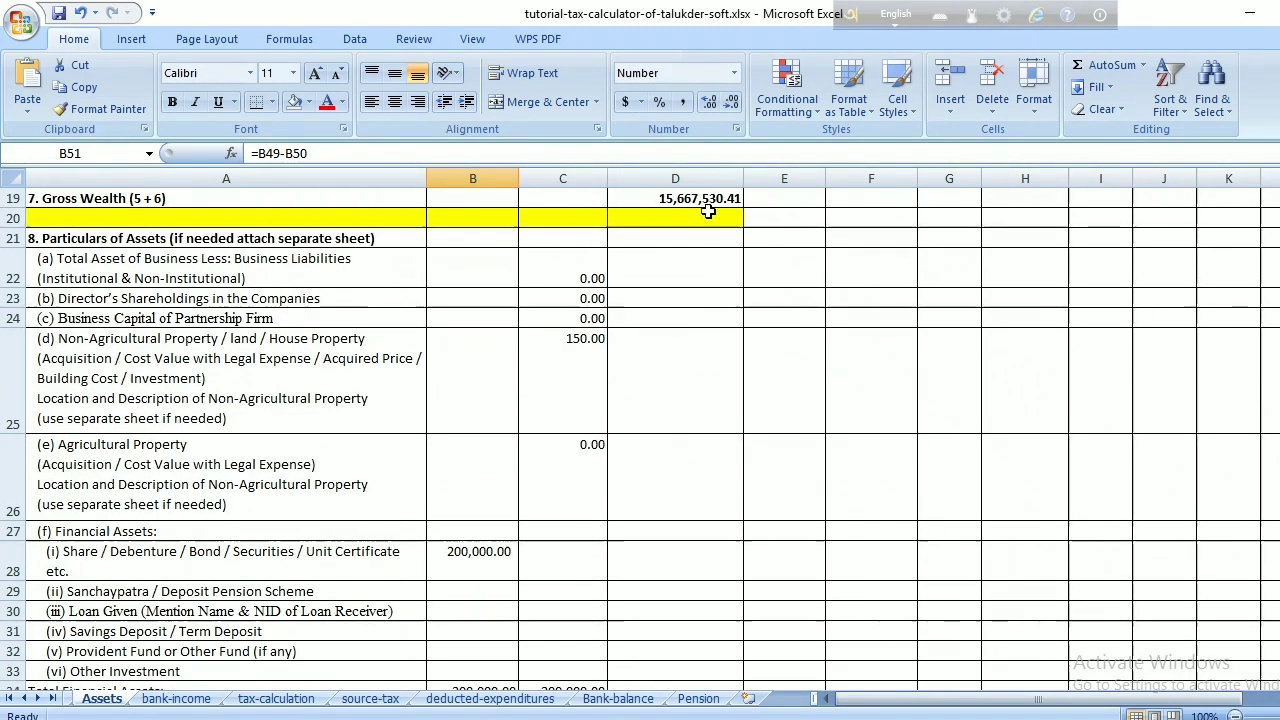
scroll(690, 250, "down", 2)
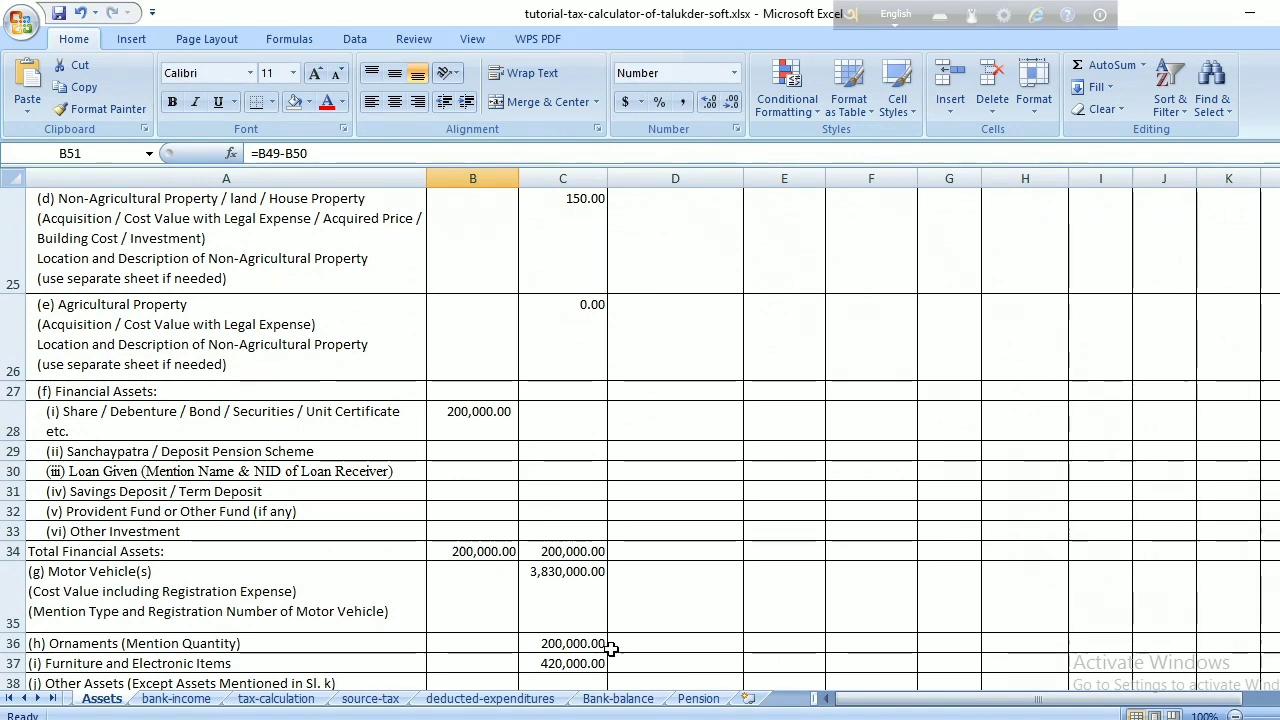
scroll(581, 610, "down", 2)
scroll(570, 598, "down", 2)
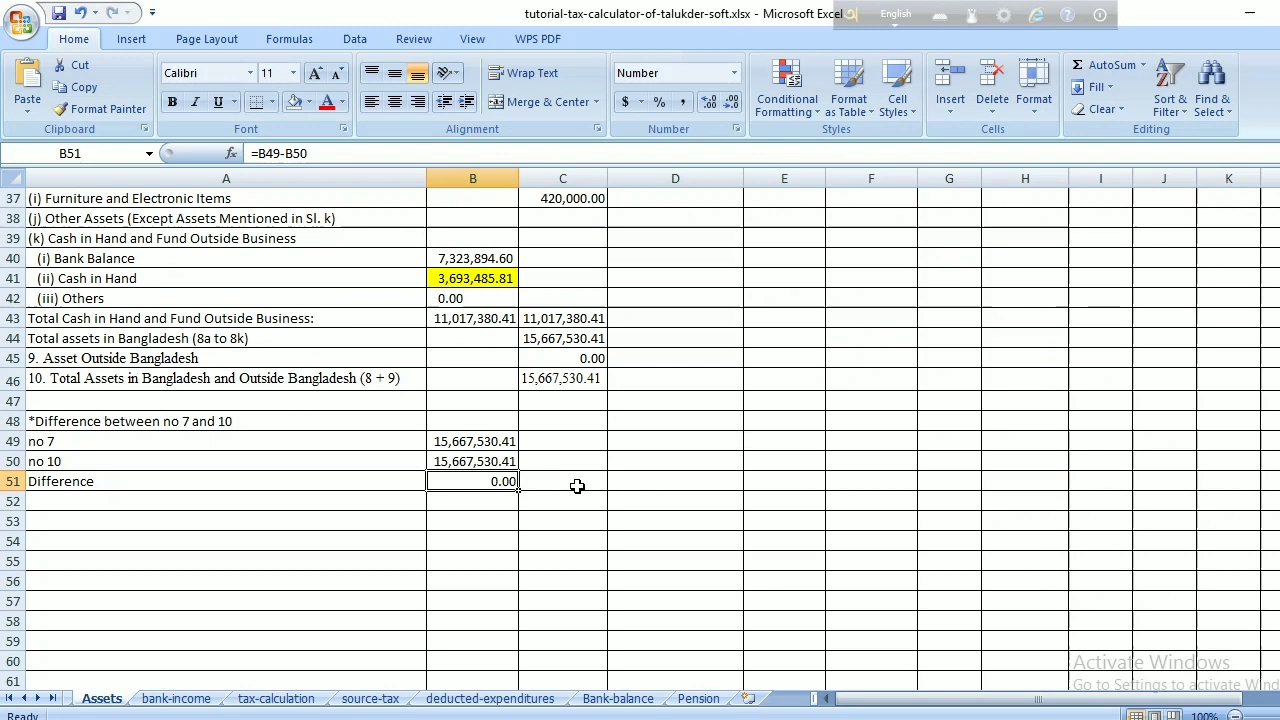
scroll(595, 485, "down", 2)
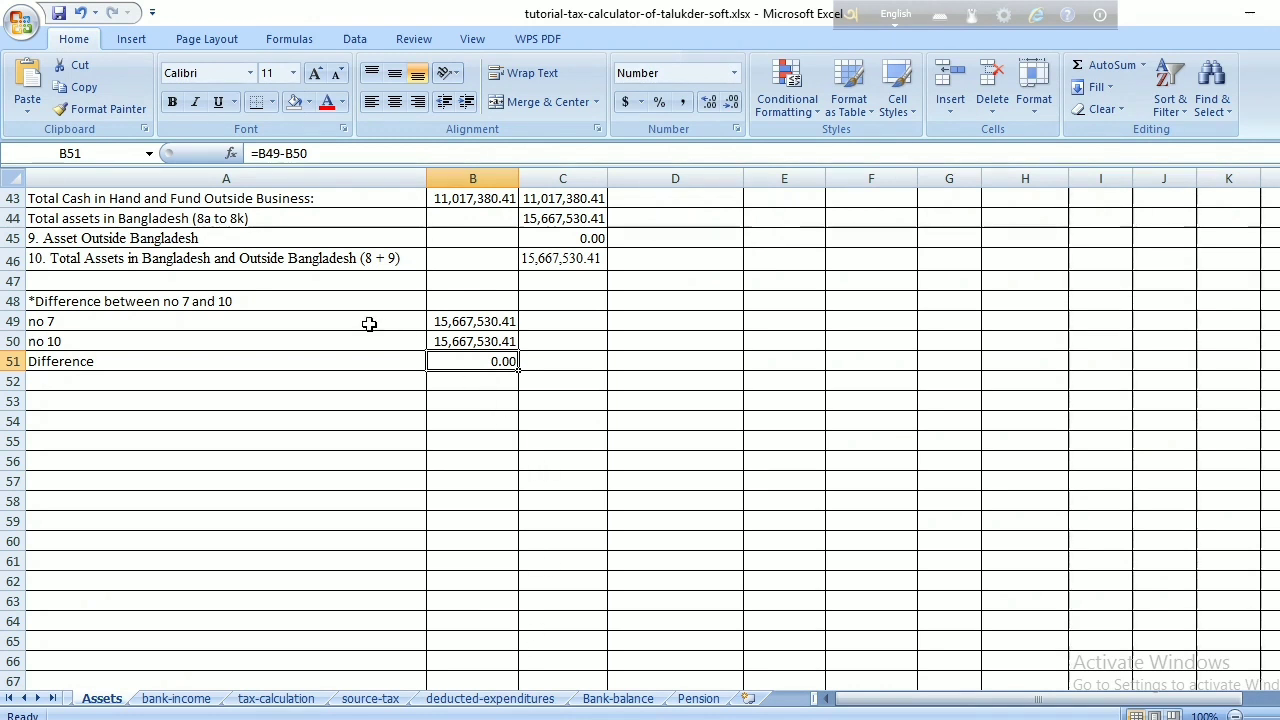
scroll(492, 327, "up", 2)
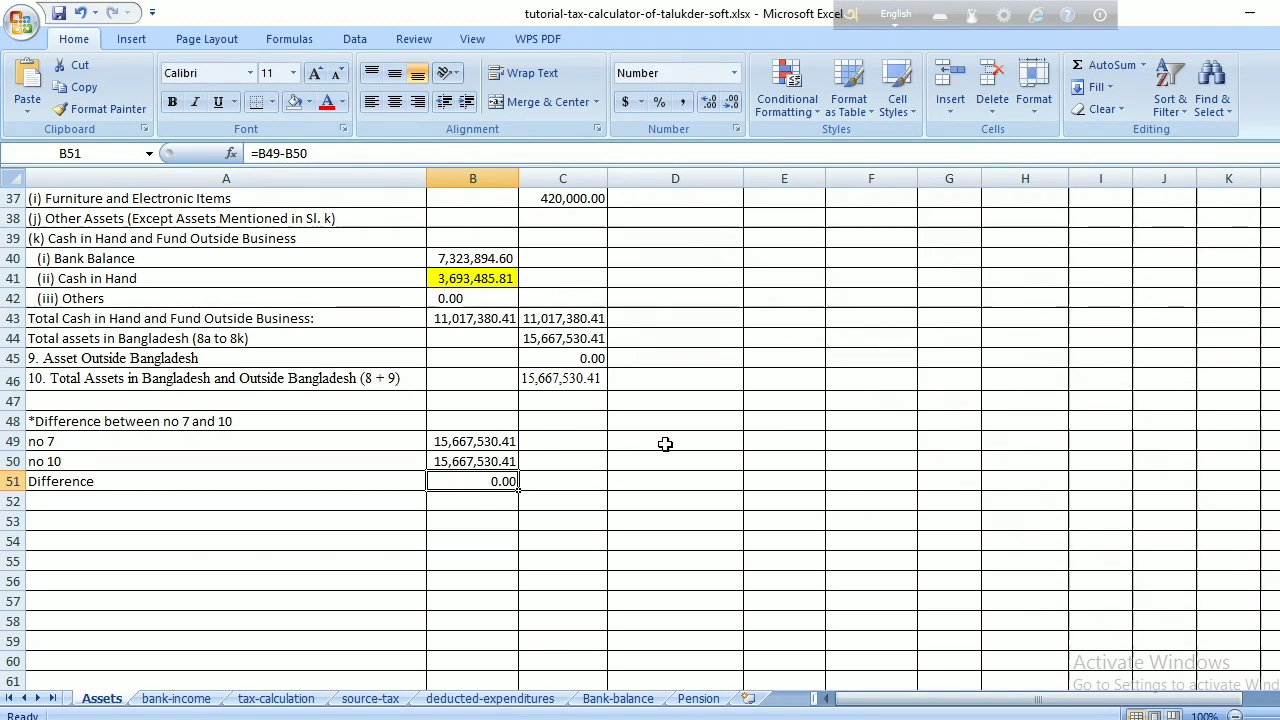
scroll(665, 443, "down", 2)
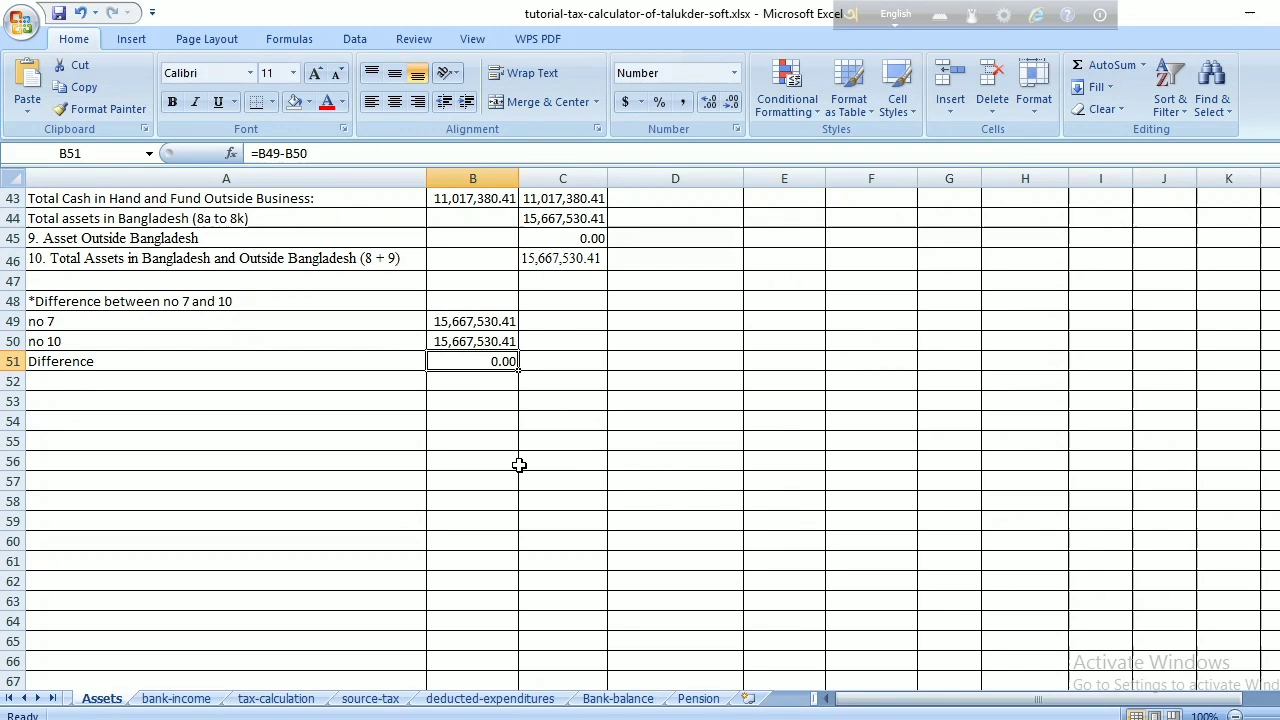